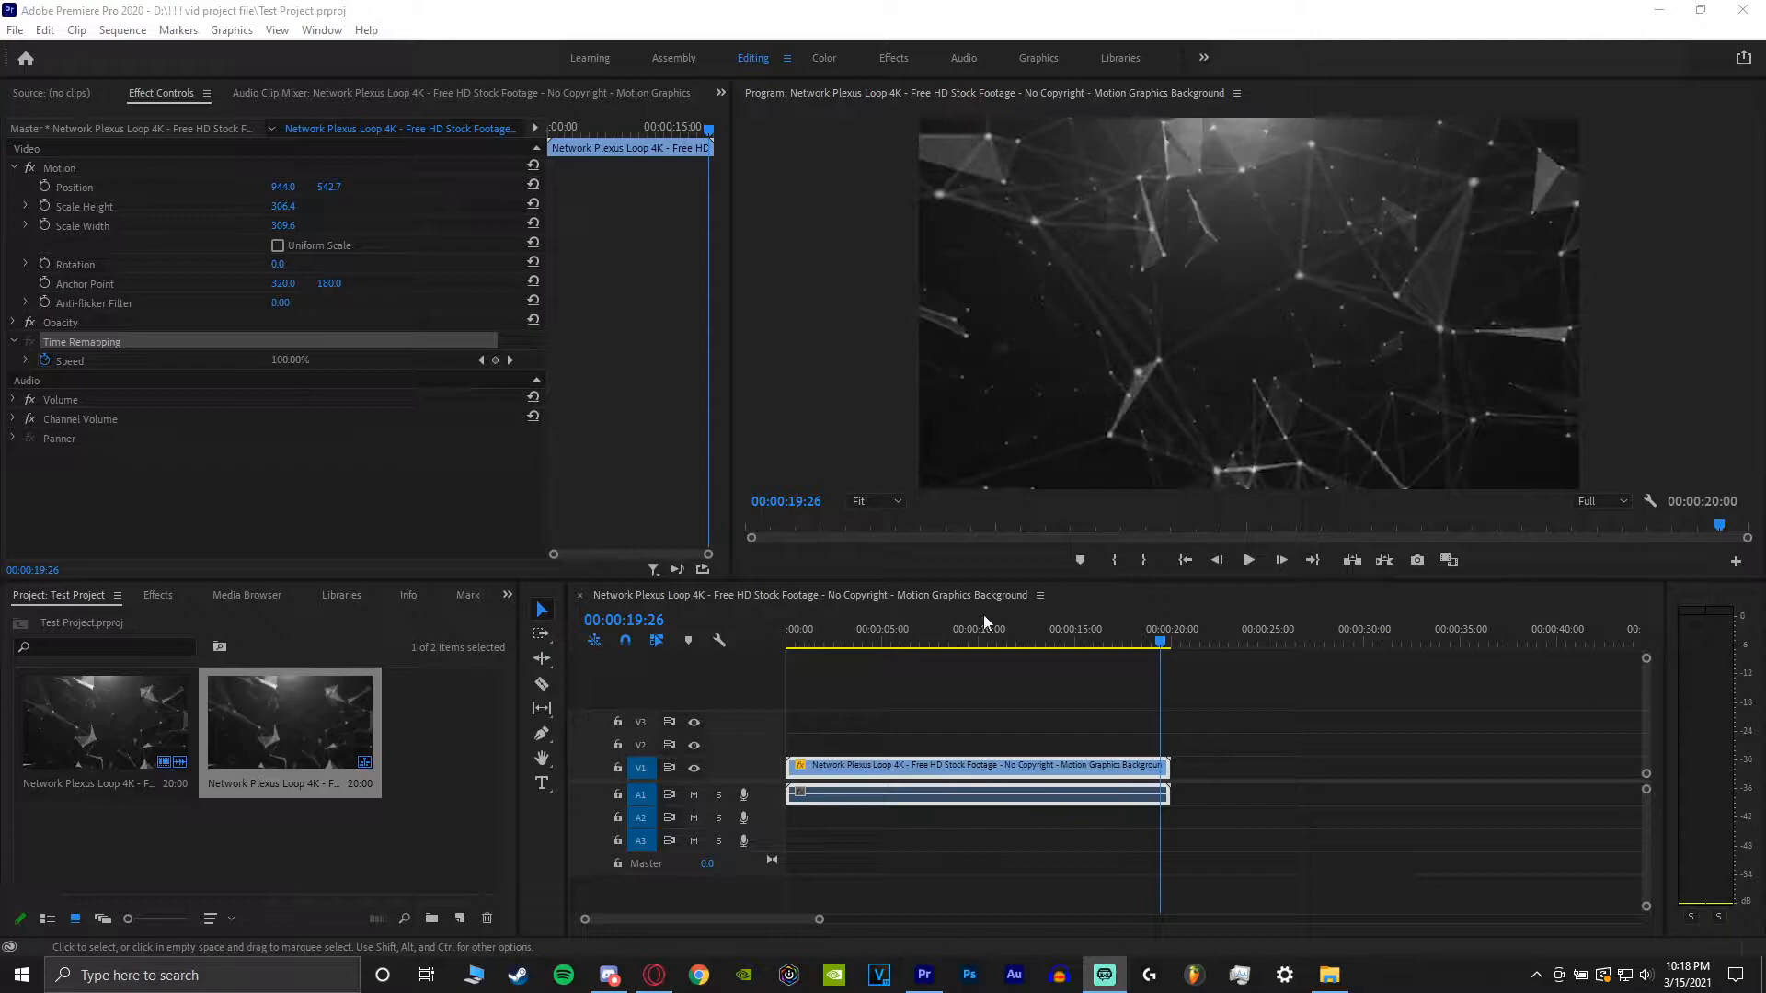
Save the project.
{"action": "left_click", "coordinate": [14, 29]}
{"action": "left_click", "coordinate": [52, 278]}
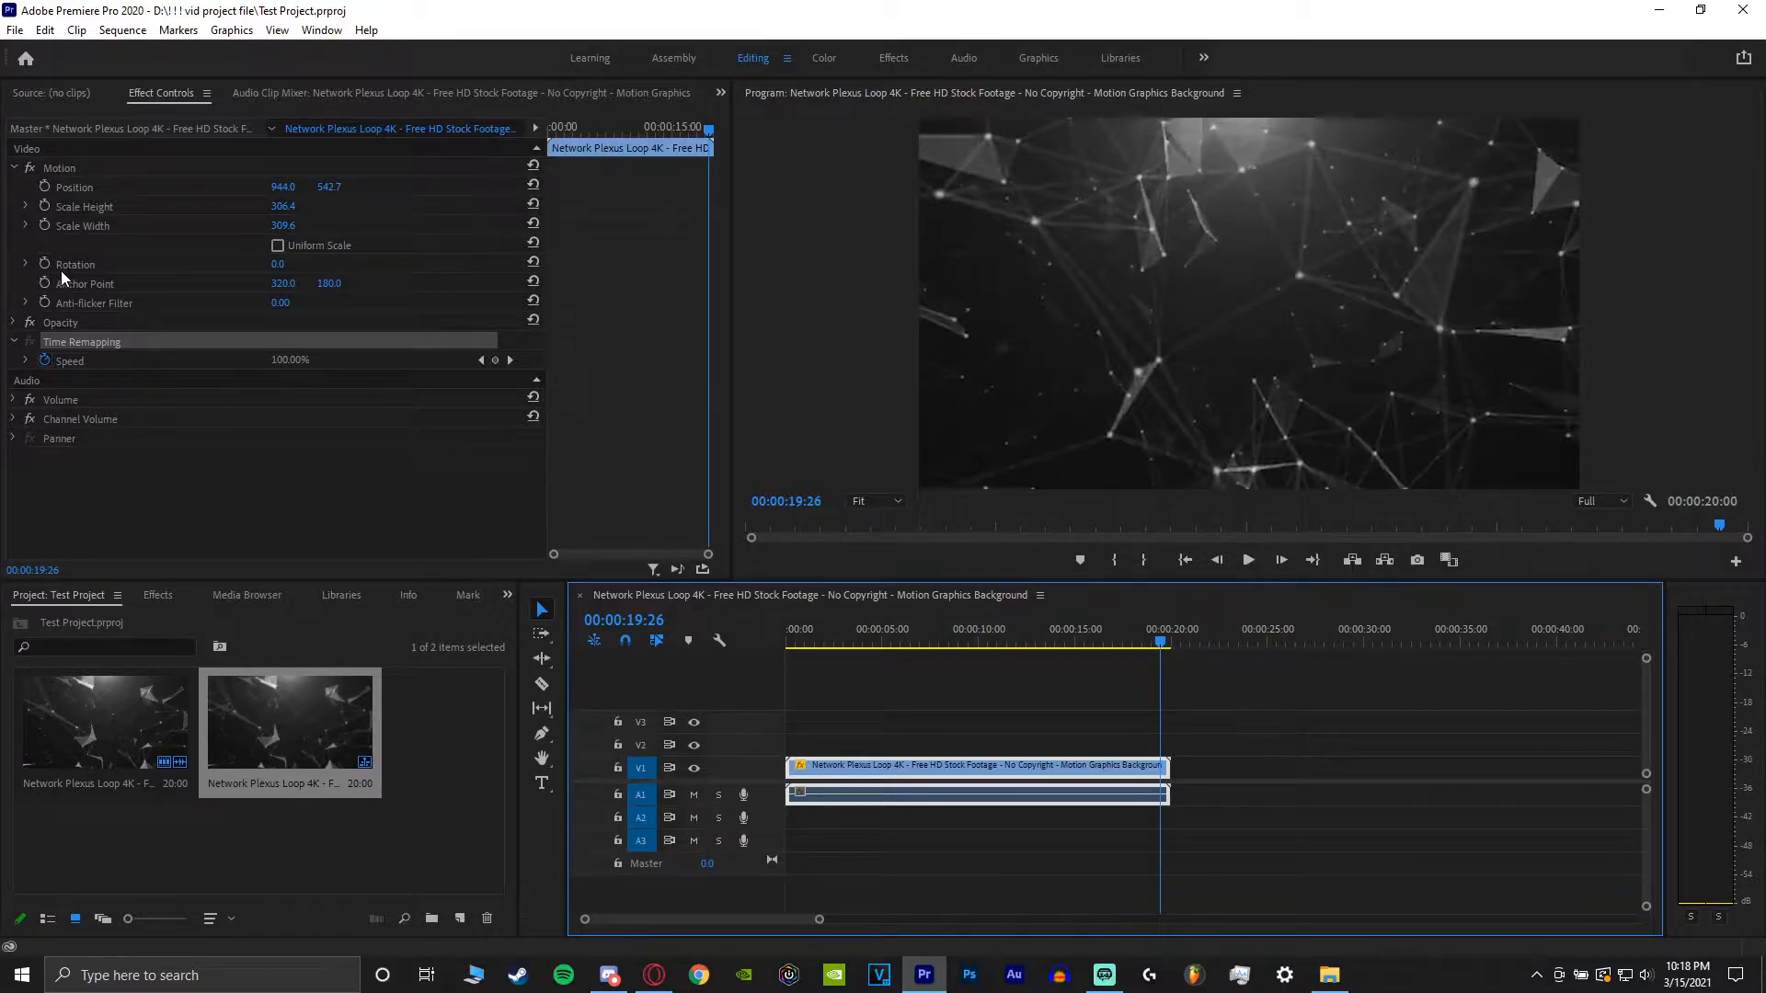
{"action": "left_click", "coordinate": [15, 29]}
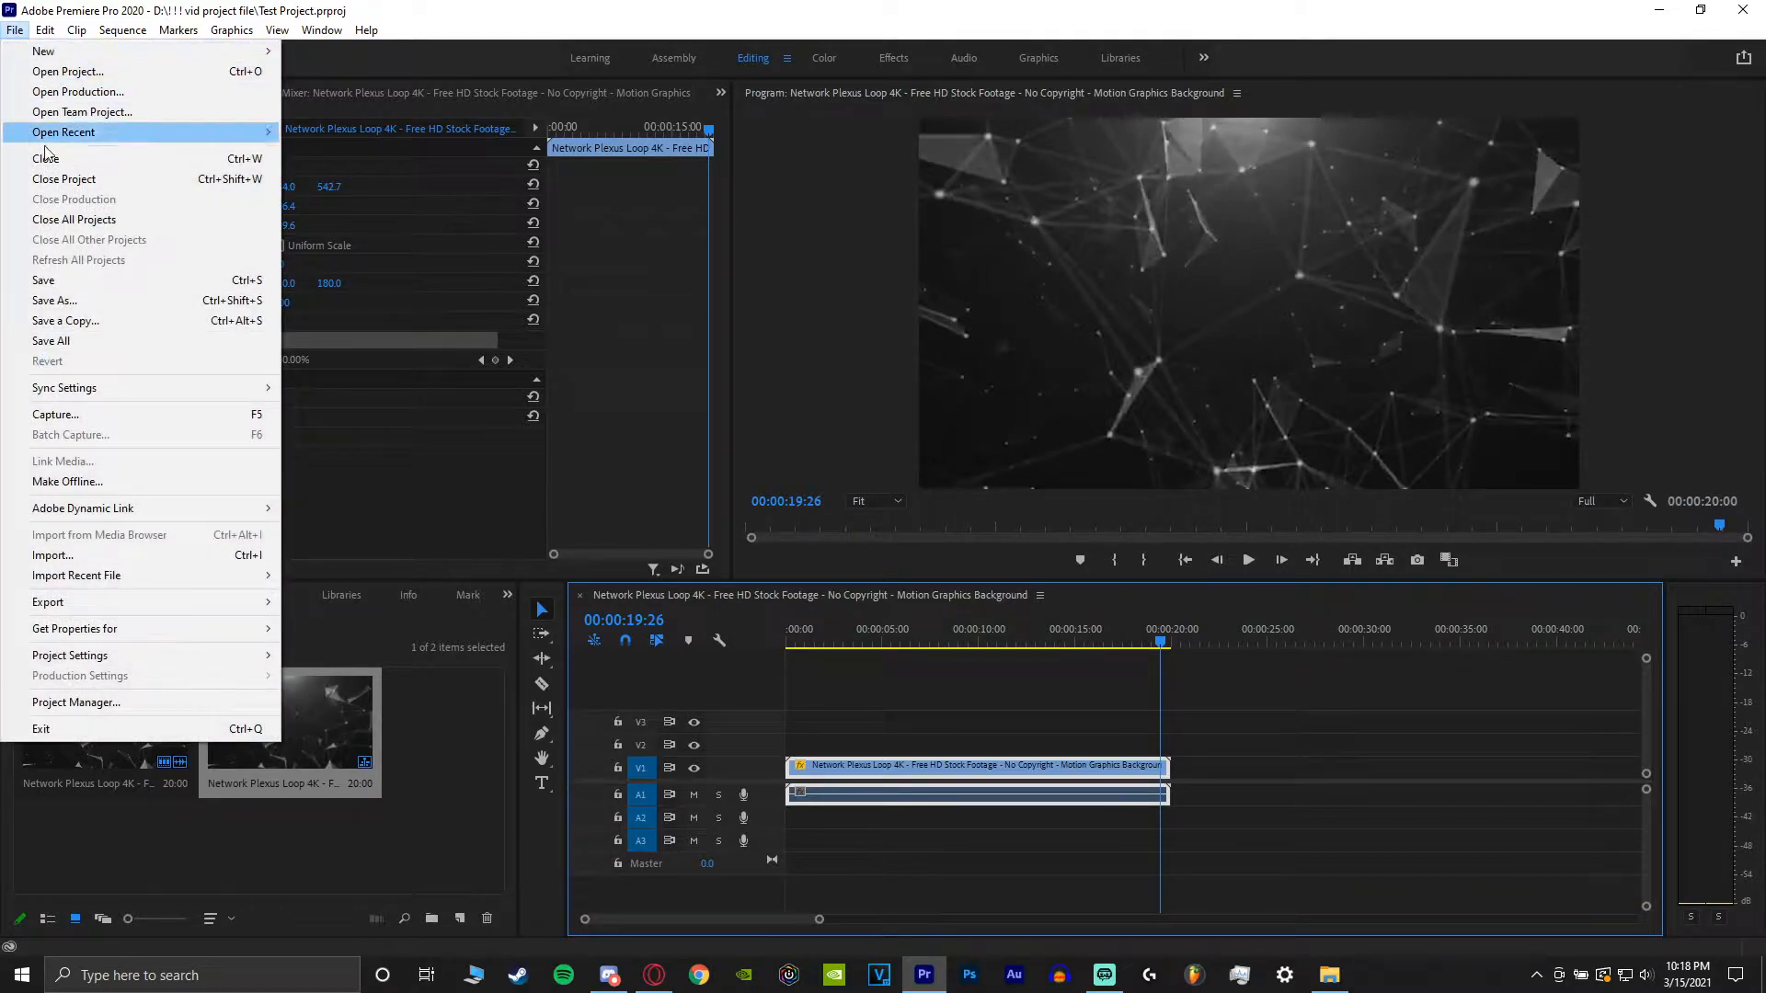
{"action": "mouse_move", "coordinate": [83, 603]}
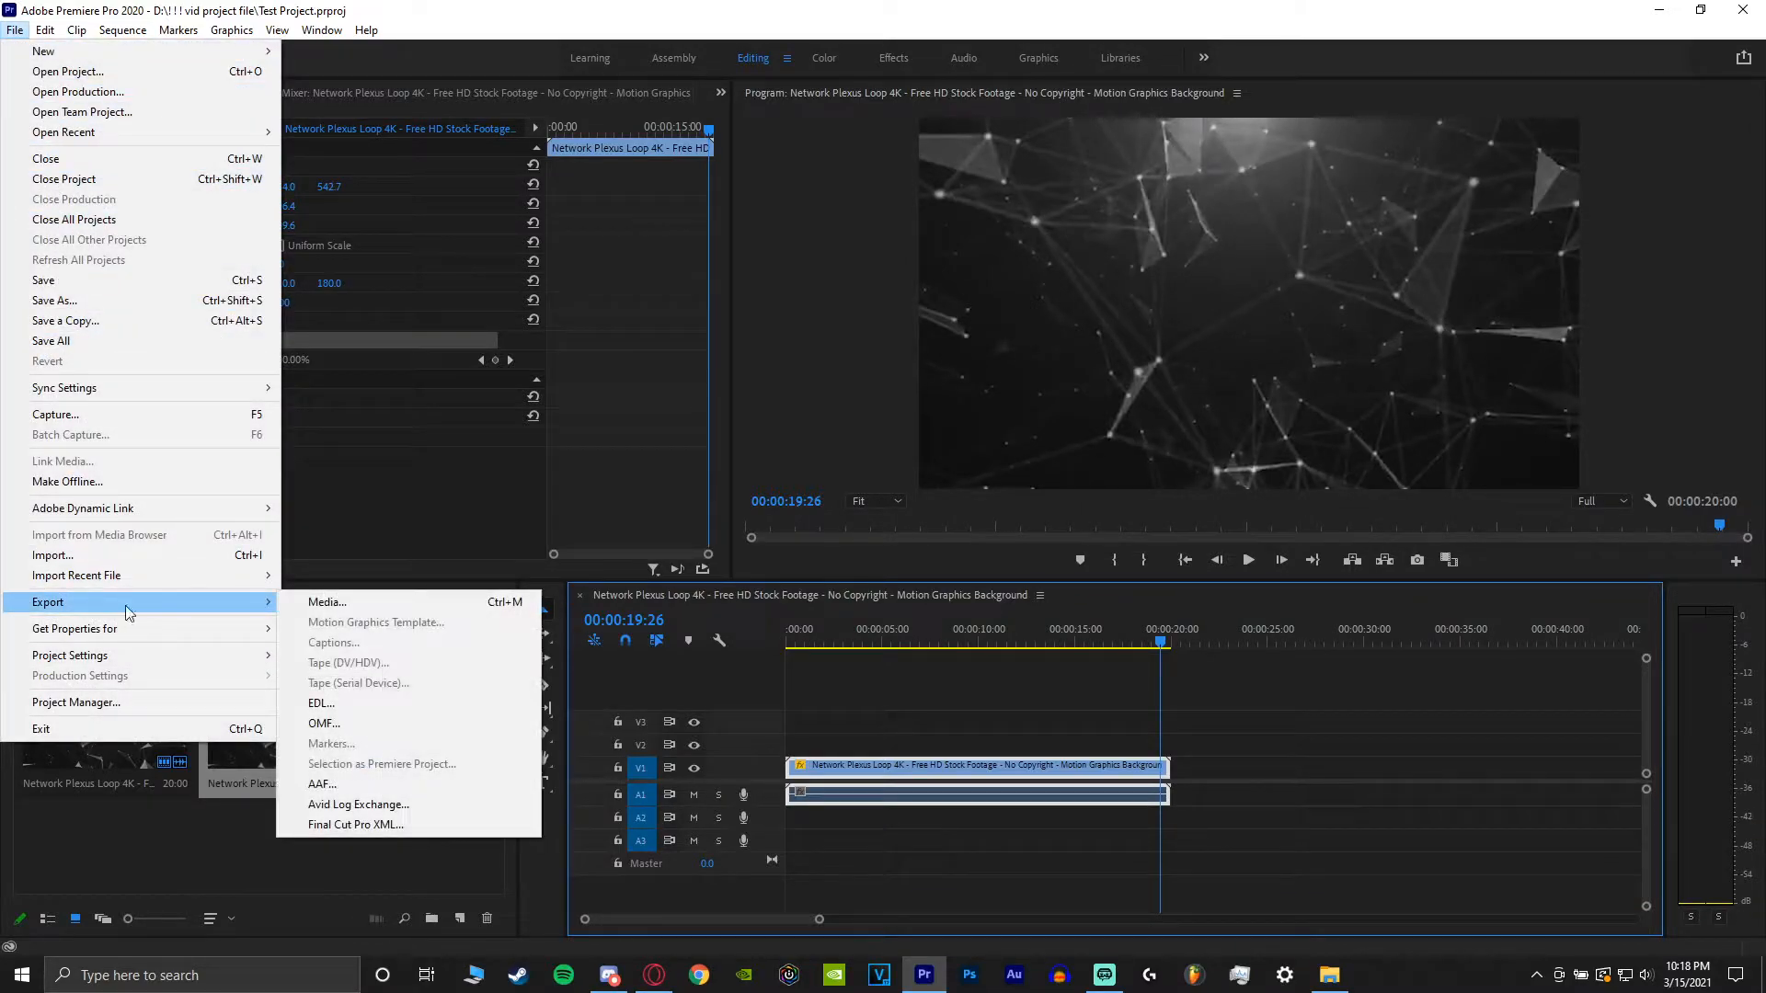
{"action": "left_click", "coordinate": [313, 605]}
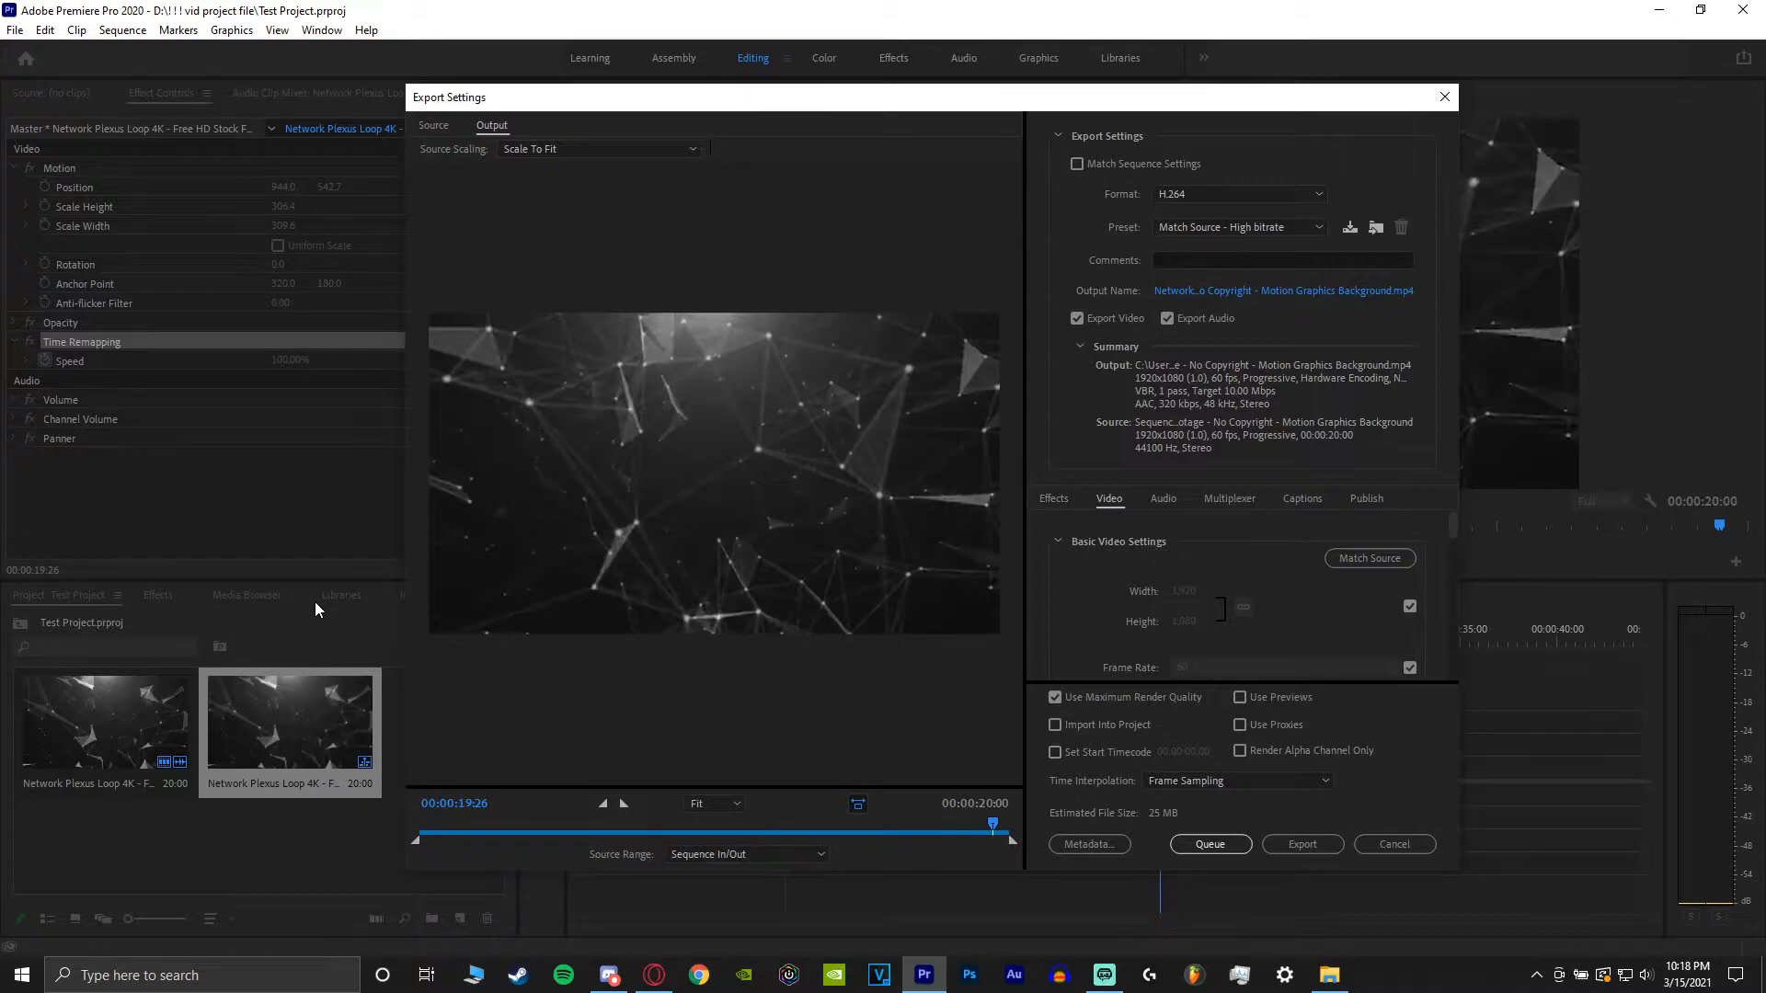
{"action": "left_click", "coordinate": [1387, 844]}
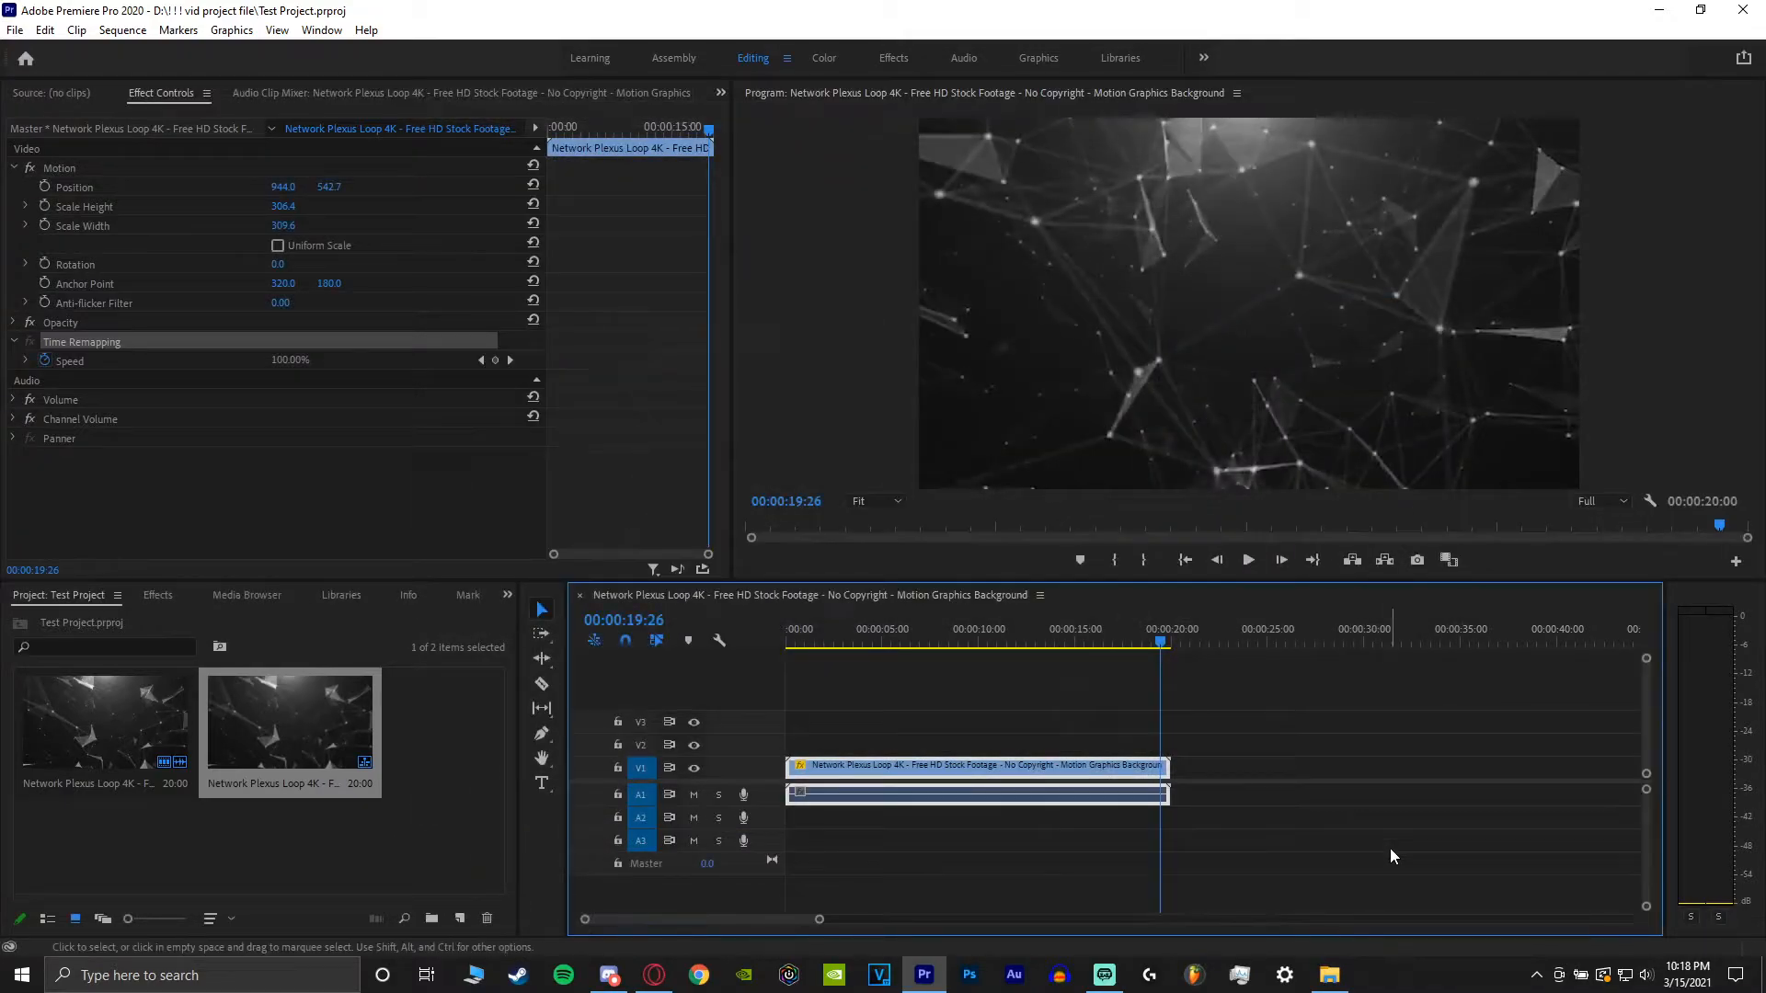
Open the media export settings for the sequence and set the format to H.264.
{"action": "key", "text": "ctrl+m"}
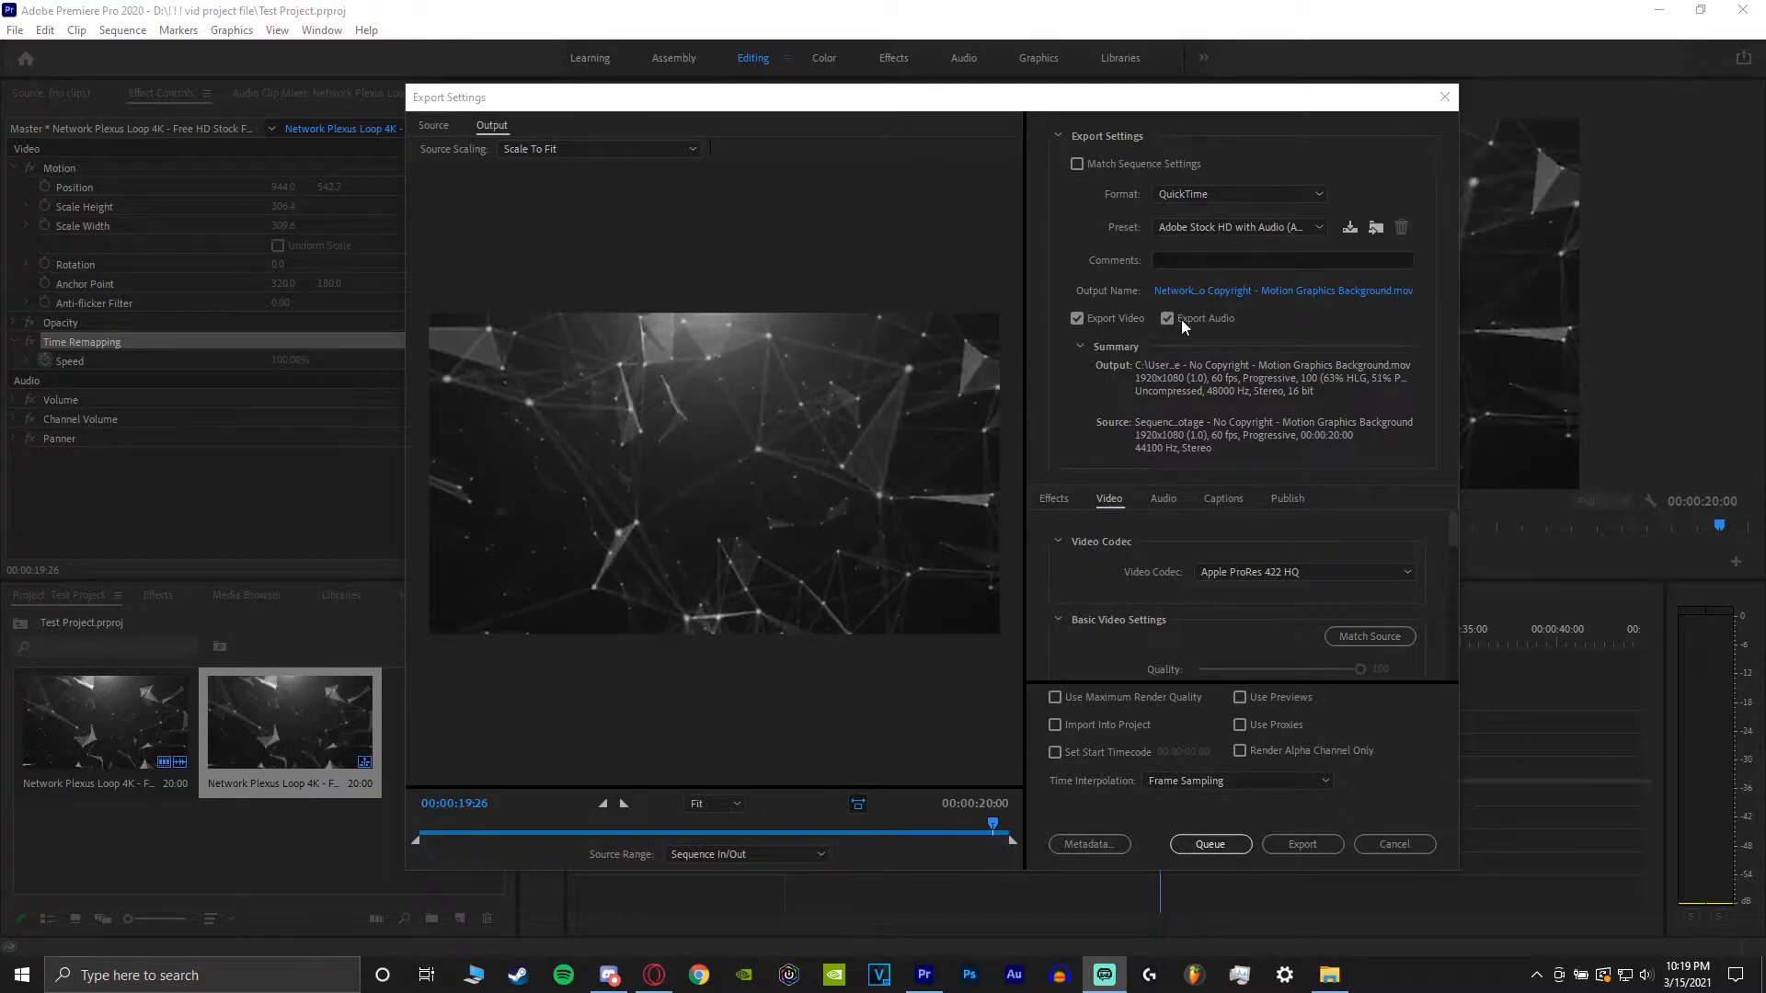
{"action": "left_click", "coordinate": [1207, 195]}
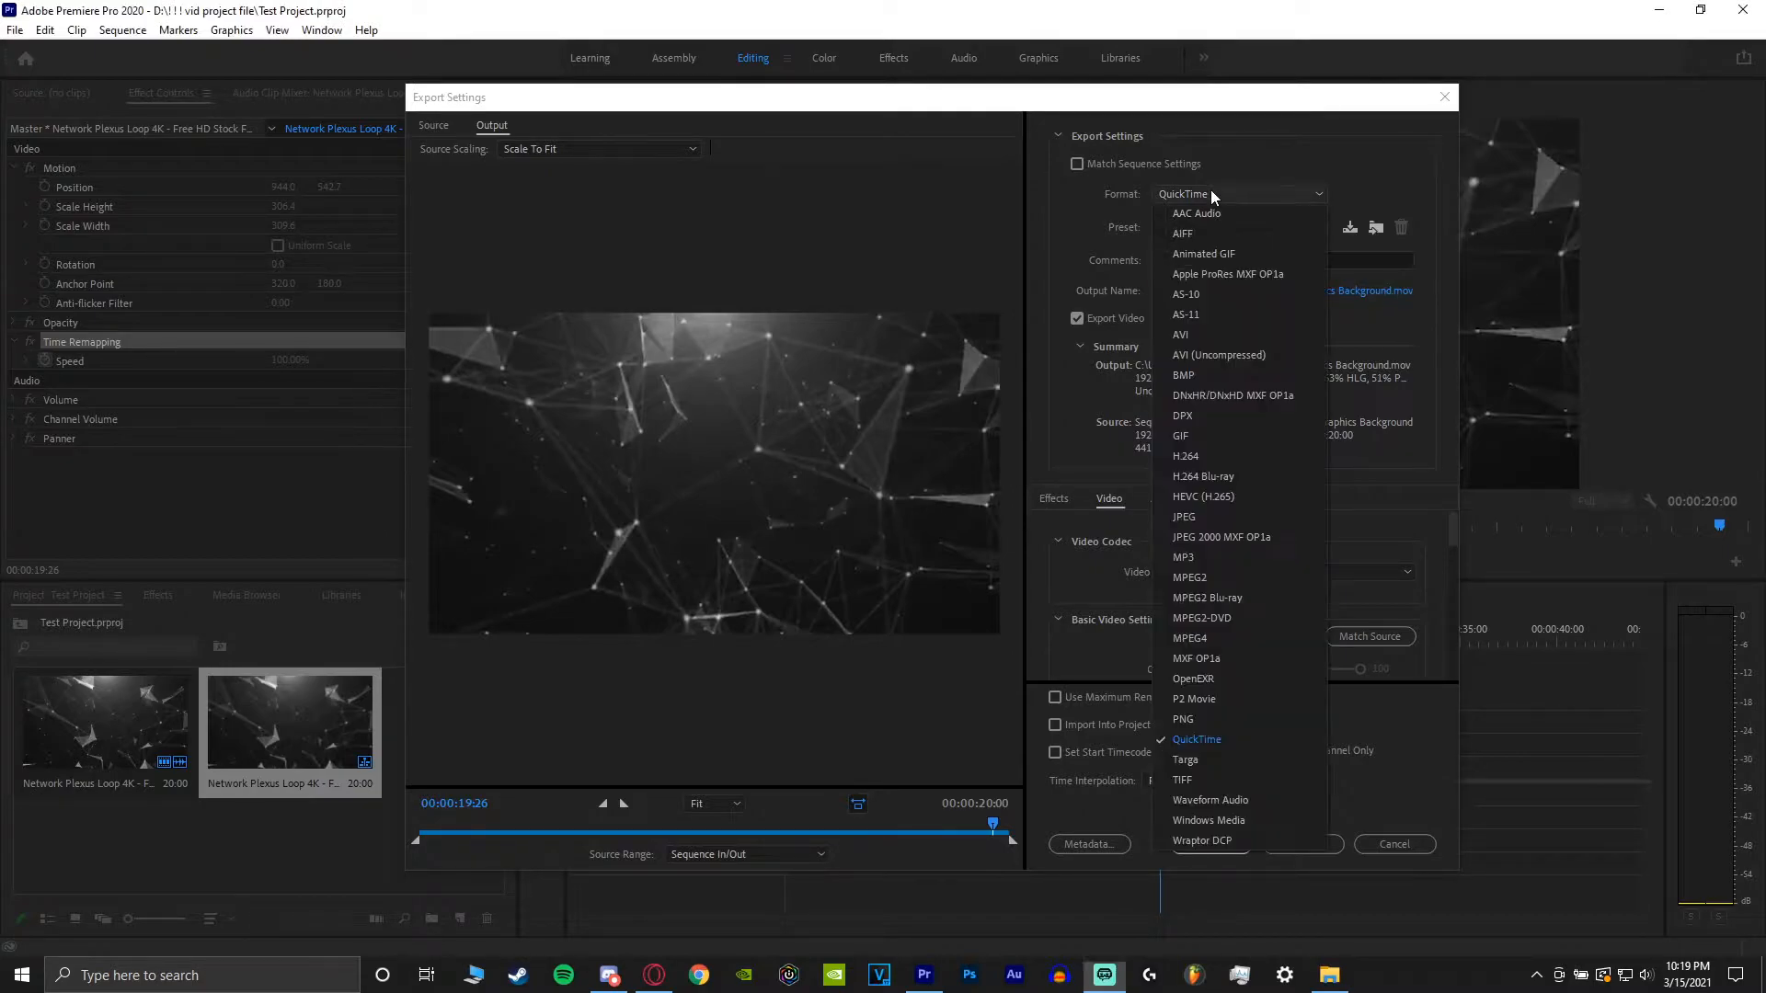
{"action": "left_click", "coordinate": [1230, 456]}
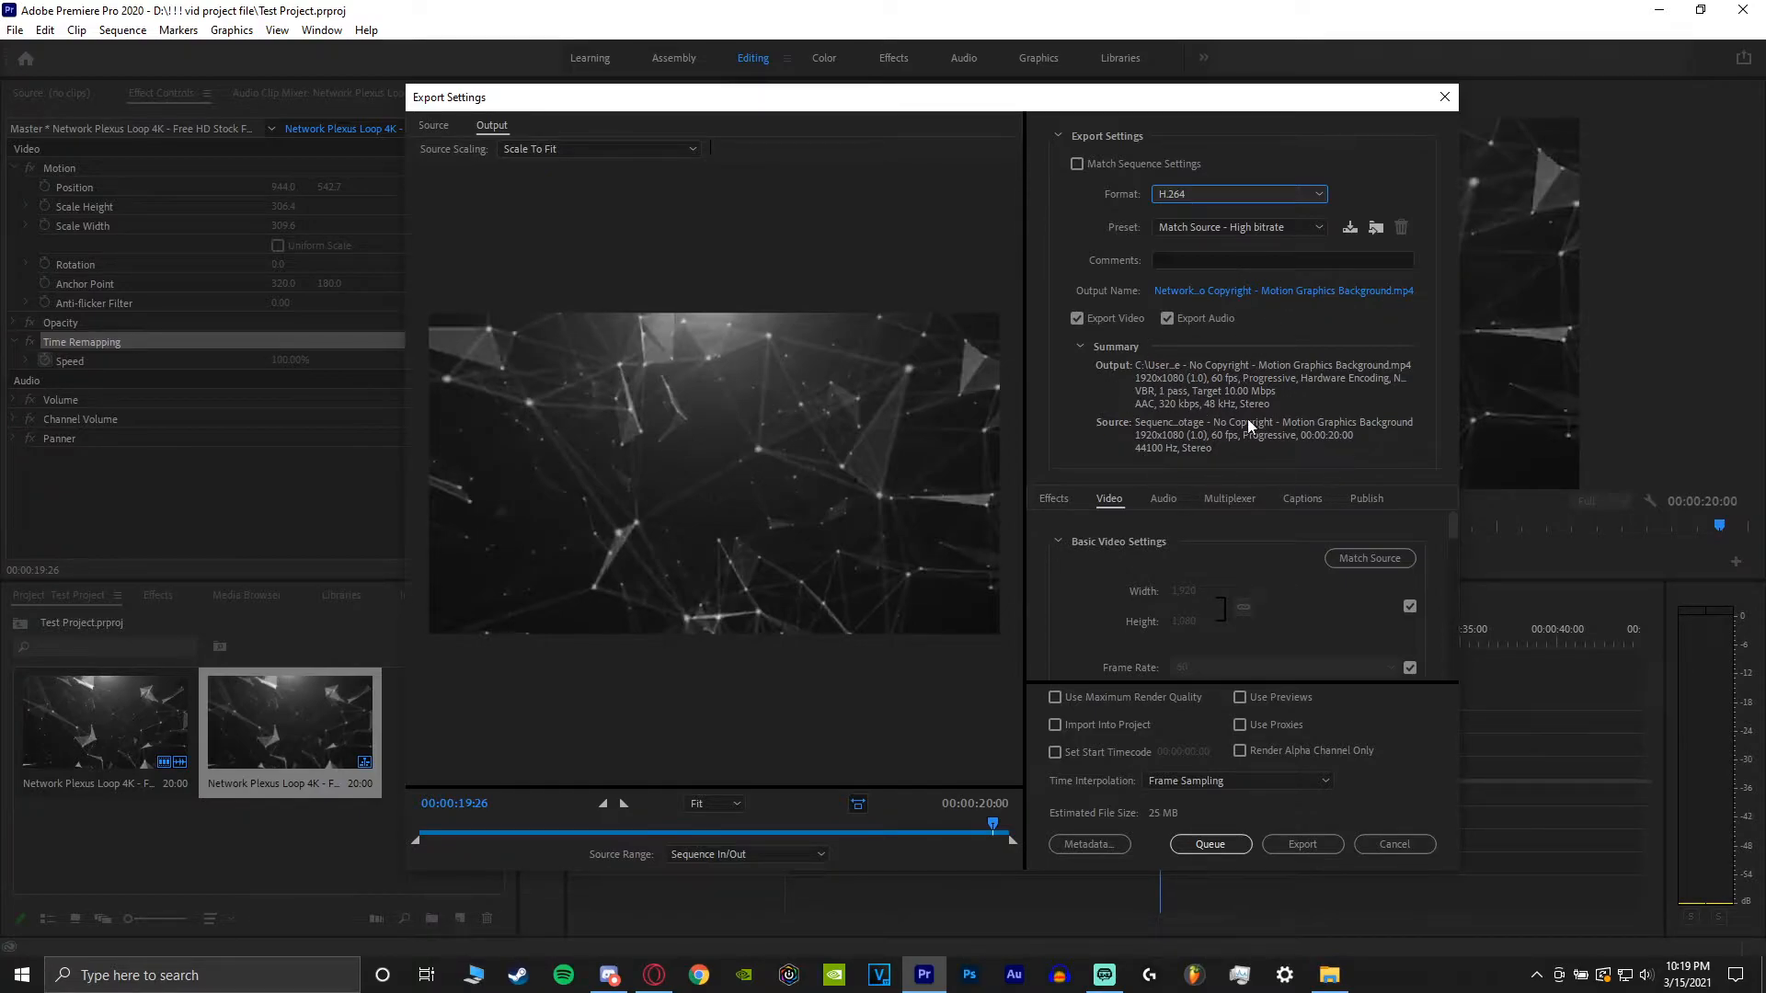
Choose the YouTube 1080p Full HD export preset.
{"action": "left_click", "coordinate": [1214, 226]}
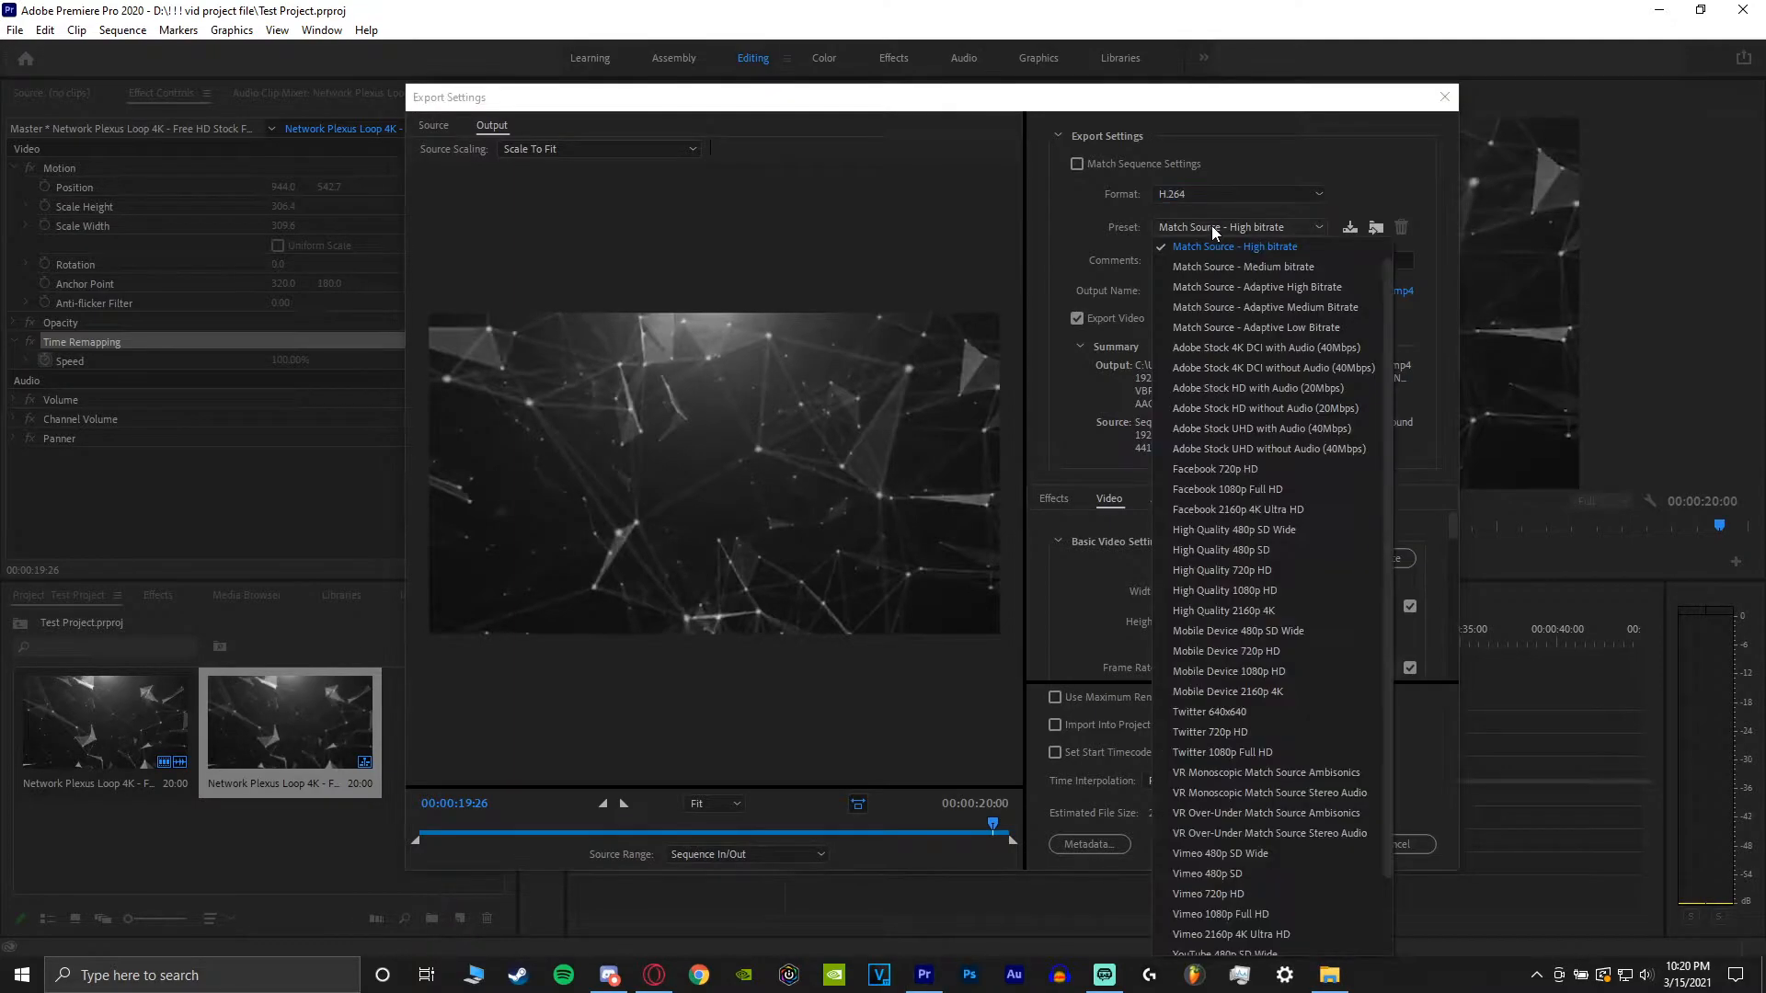
{"action": "scroll", "coordinate": [1215, 432], "scroll_direction": "down", "scroll_amount": 2}
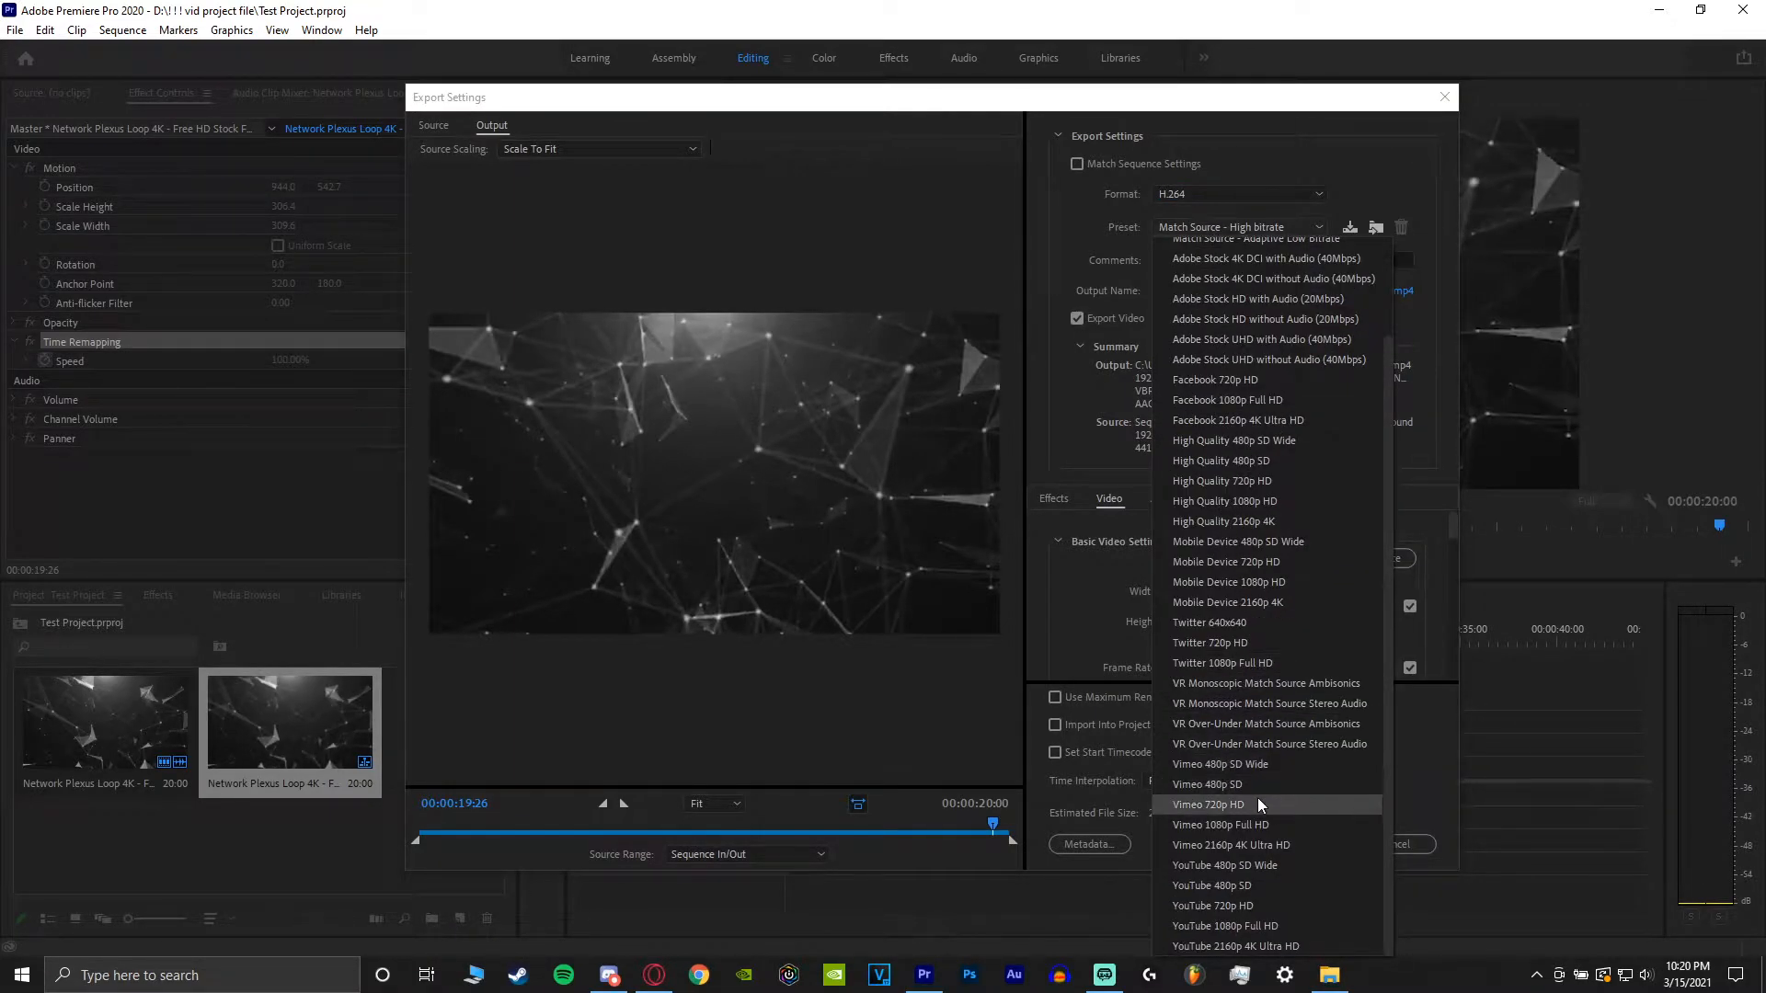
{"action": "left_click", "coordinate": [1256, 920]}
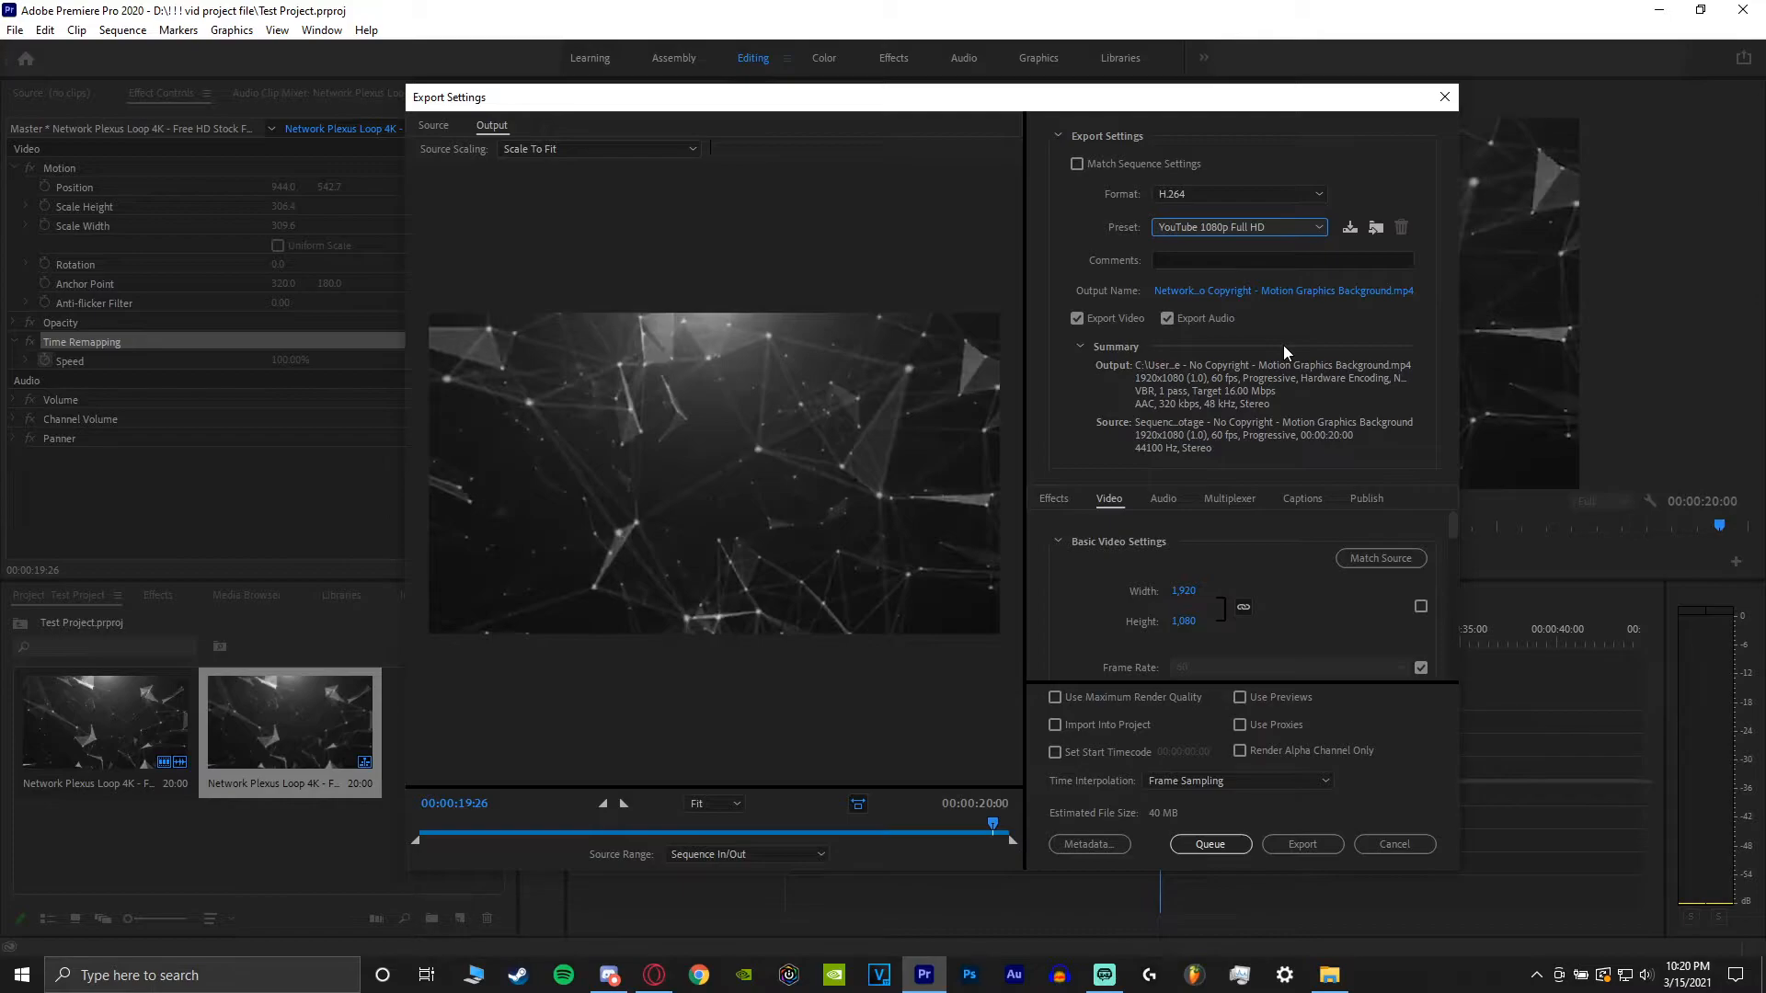
Name the output file test video 3-15-2021 in the current save folder.
{"action": "left_click", "coordinate": [1255, 292]}
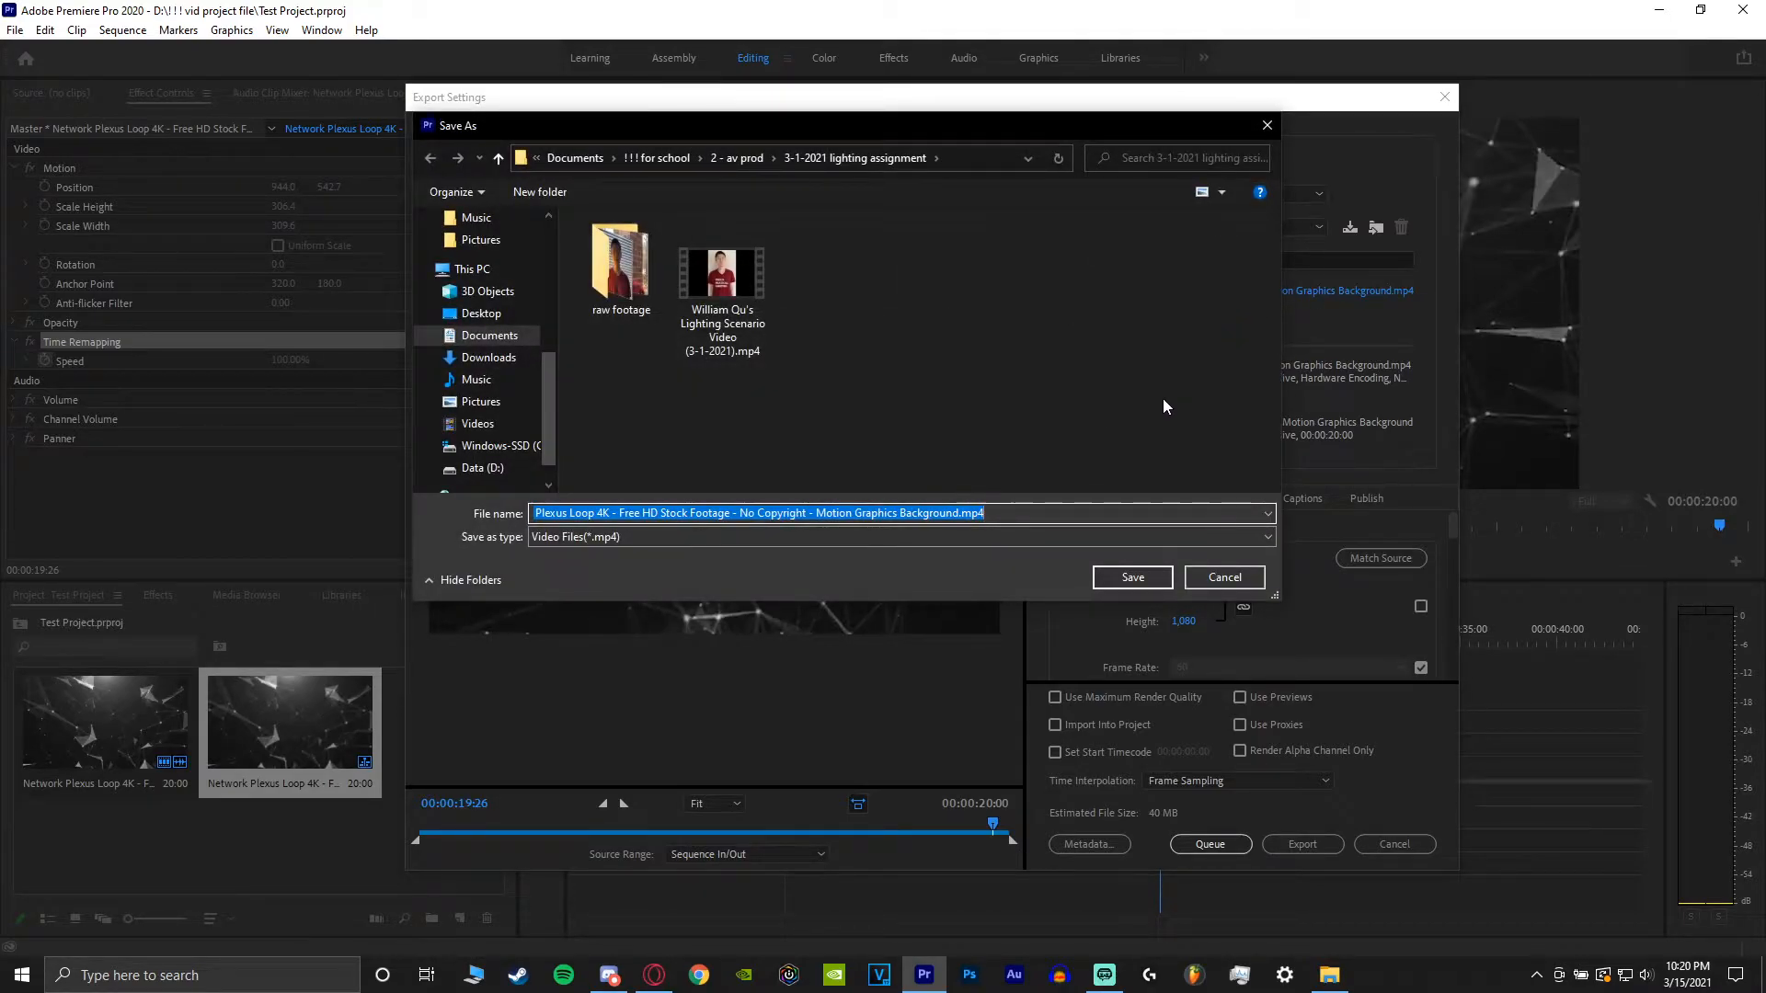
{"action": "type", "text": "test"}
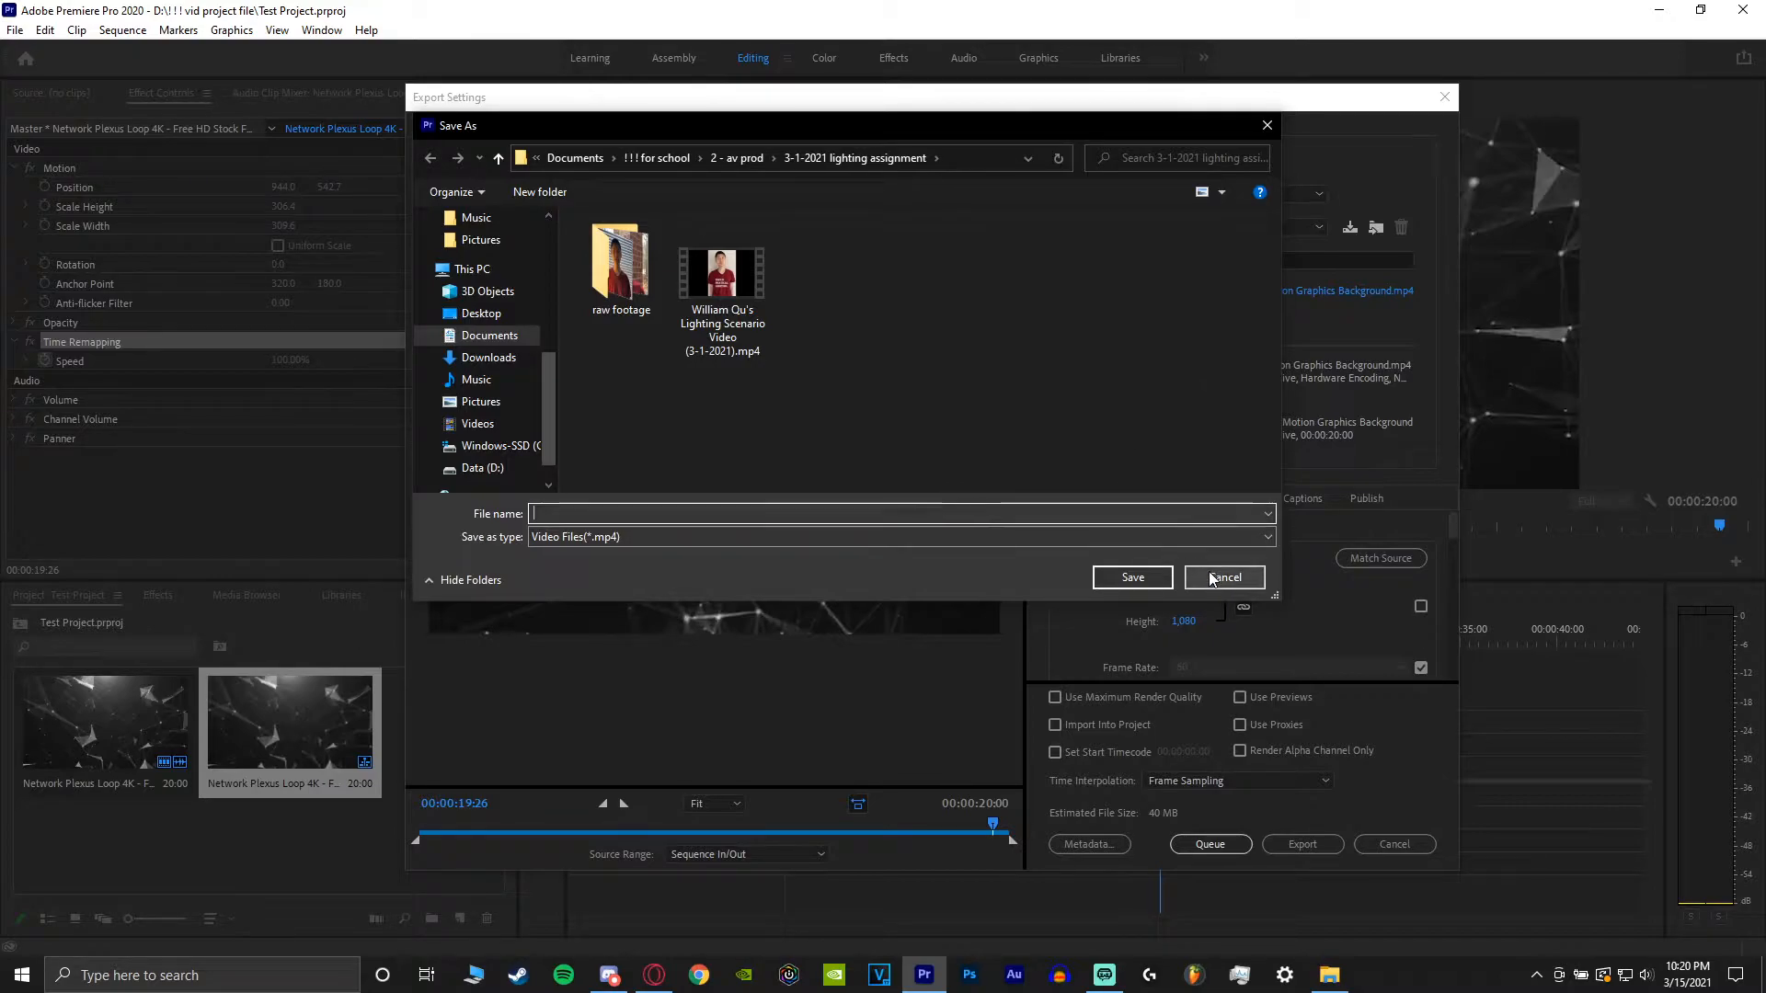
{"action": "type", "text": " video 3-15-2021"}
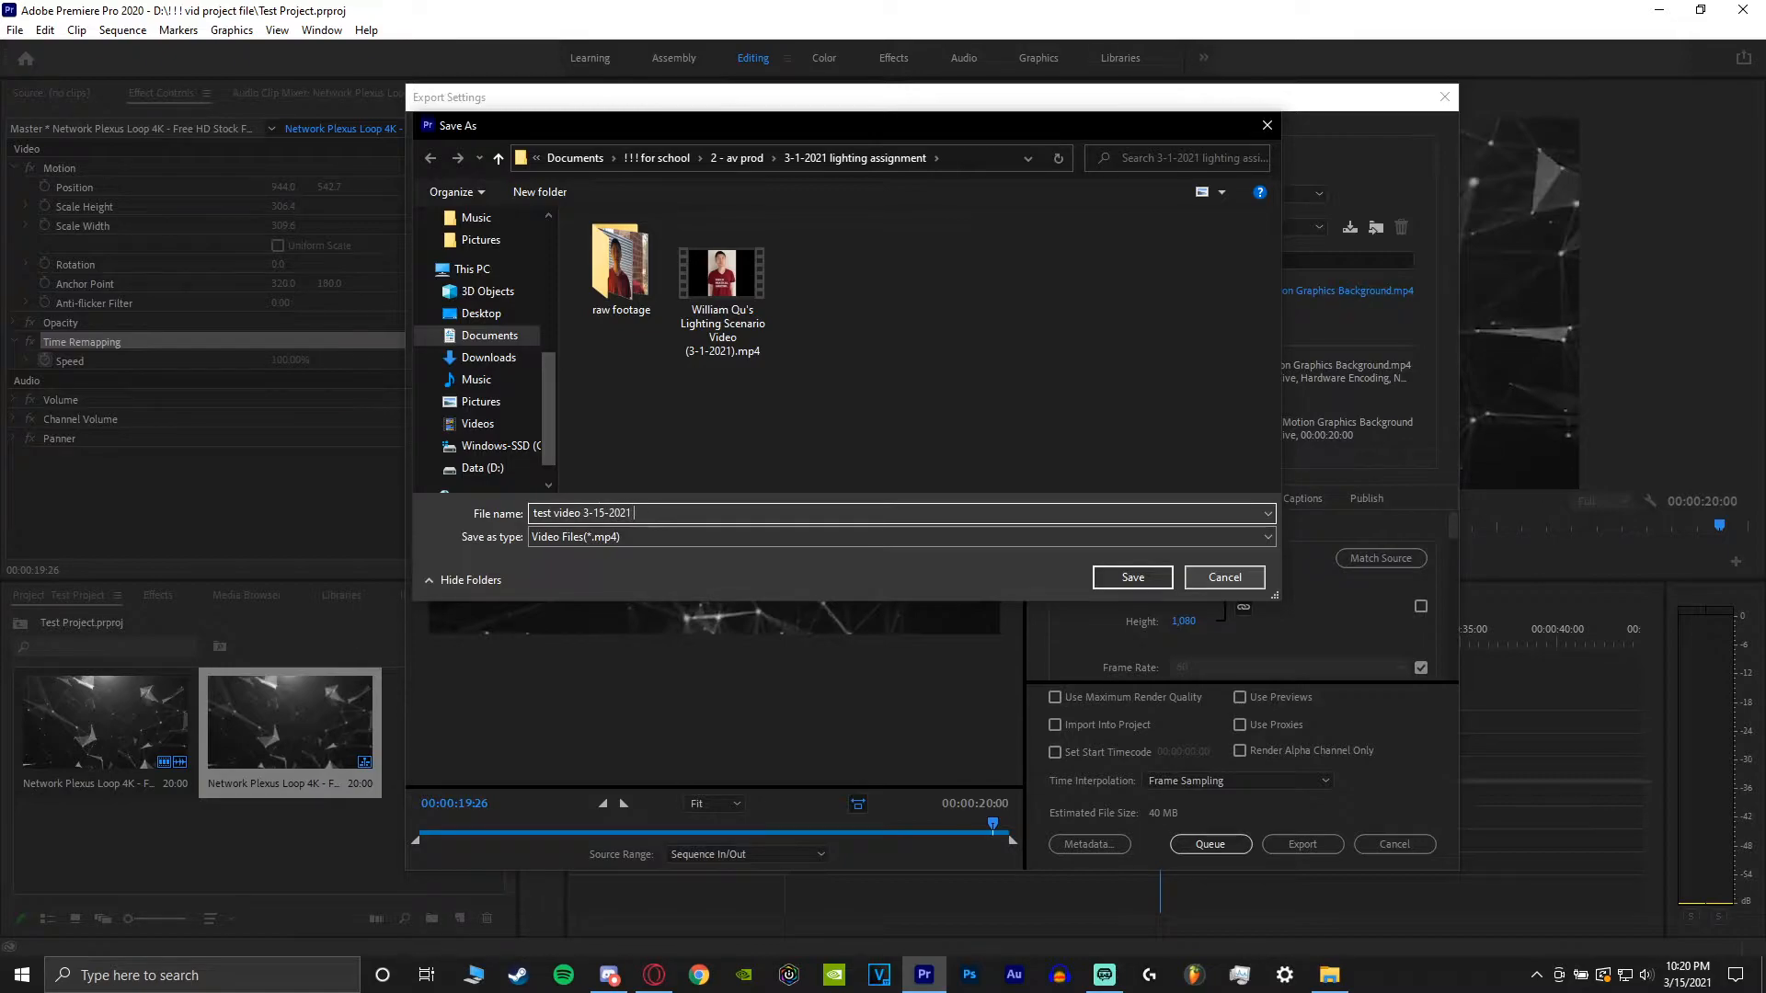
{"action": "key", "text": "Return"}
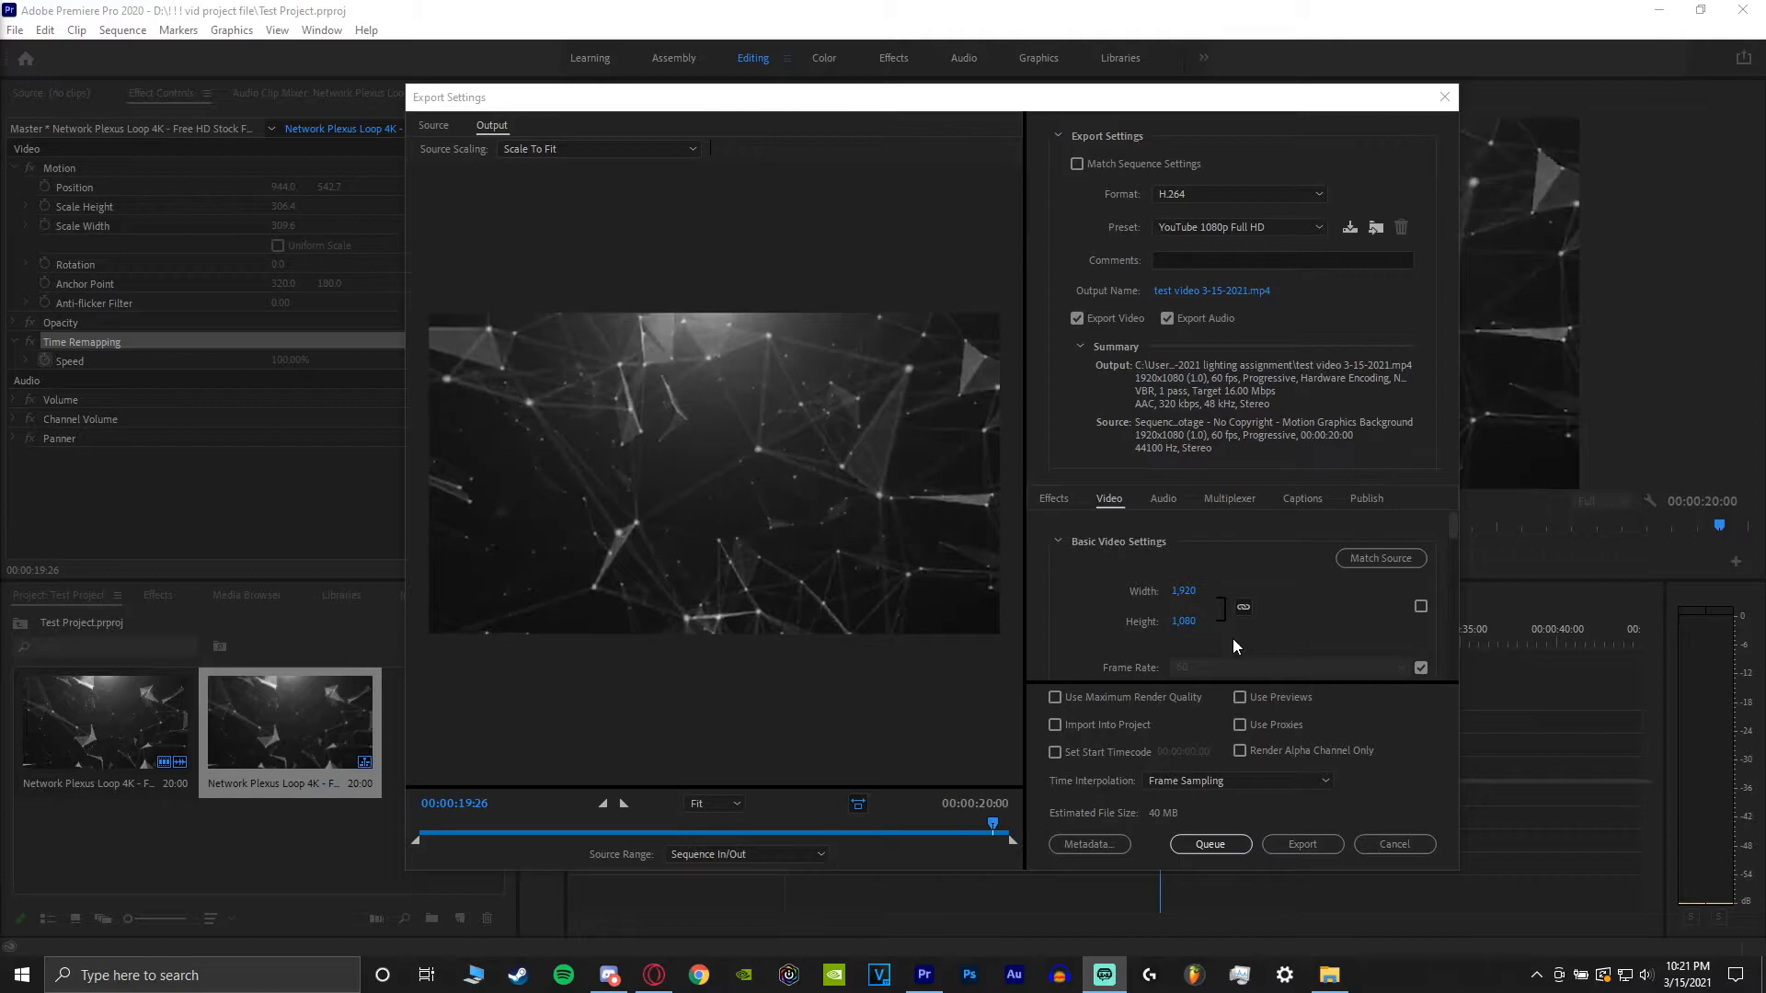
Set the video bitrate encoding to VBR, 2 pass.
{"action": "scroll", "coordinate": [1233, 639], "scroll_direction": "down", "scroll_amount": 3}
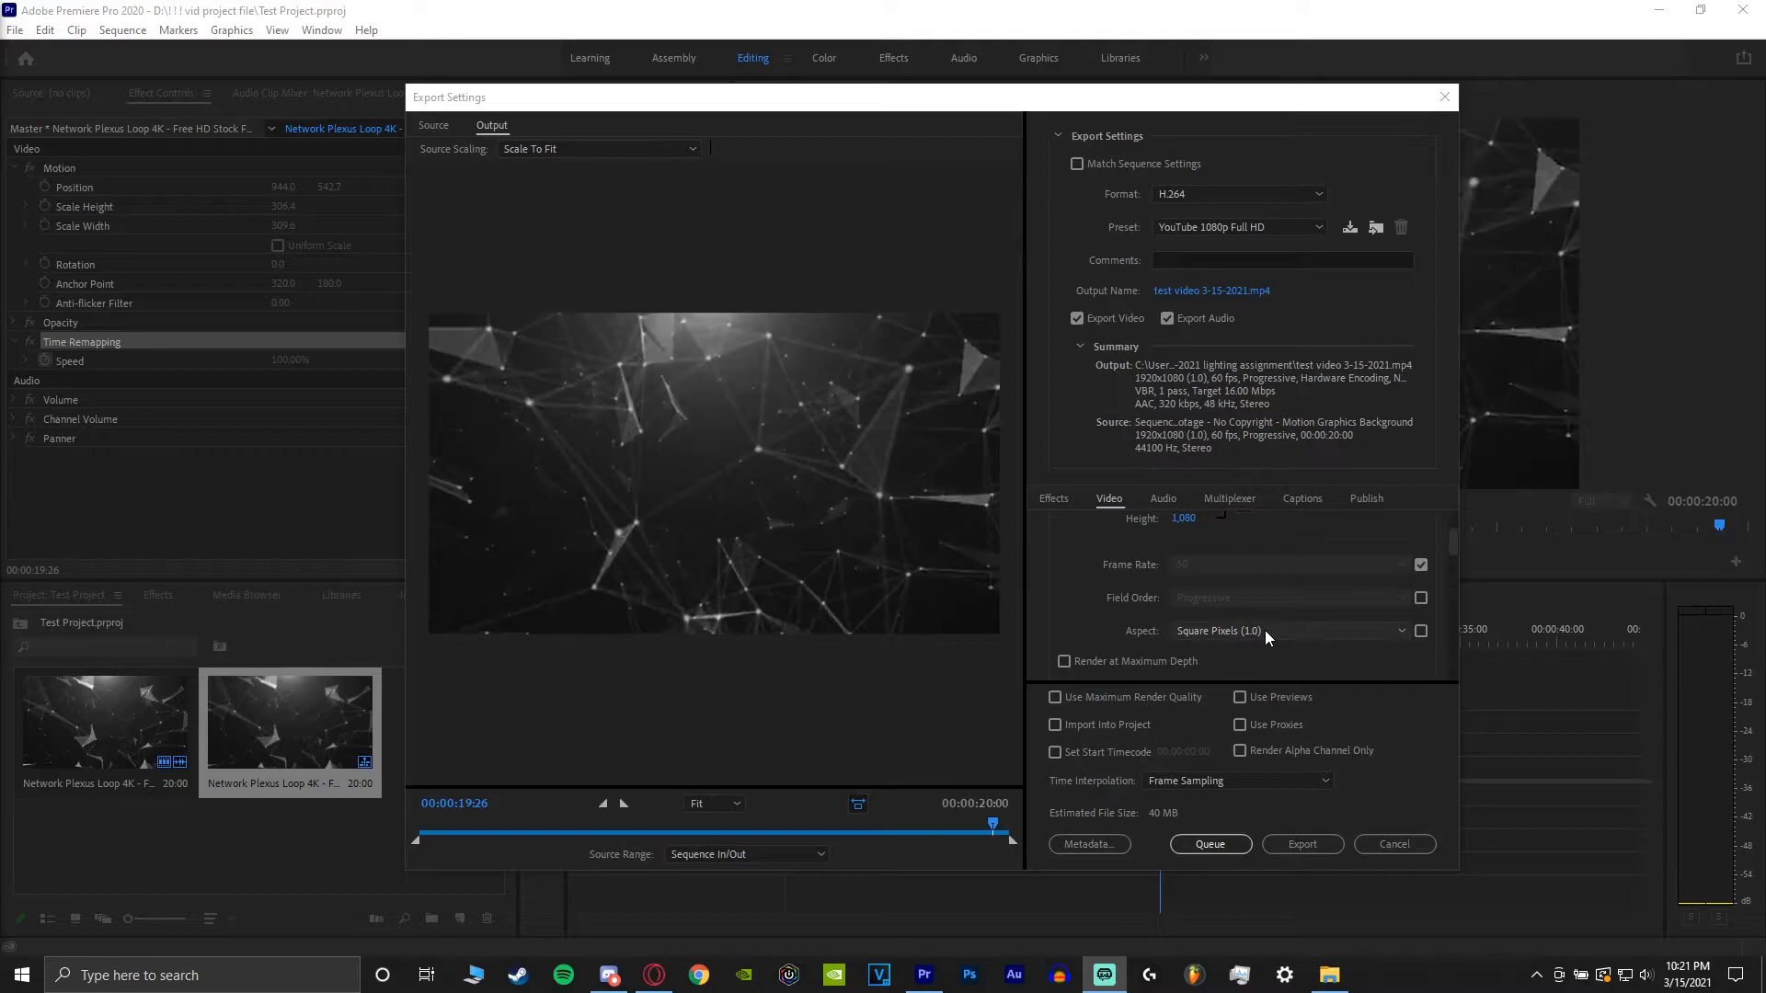
{"action": "scroll", "coordinate": [1186, 631], "scroll_direction": "down", "scroll_amount": 1}
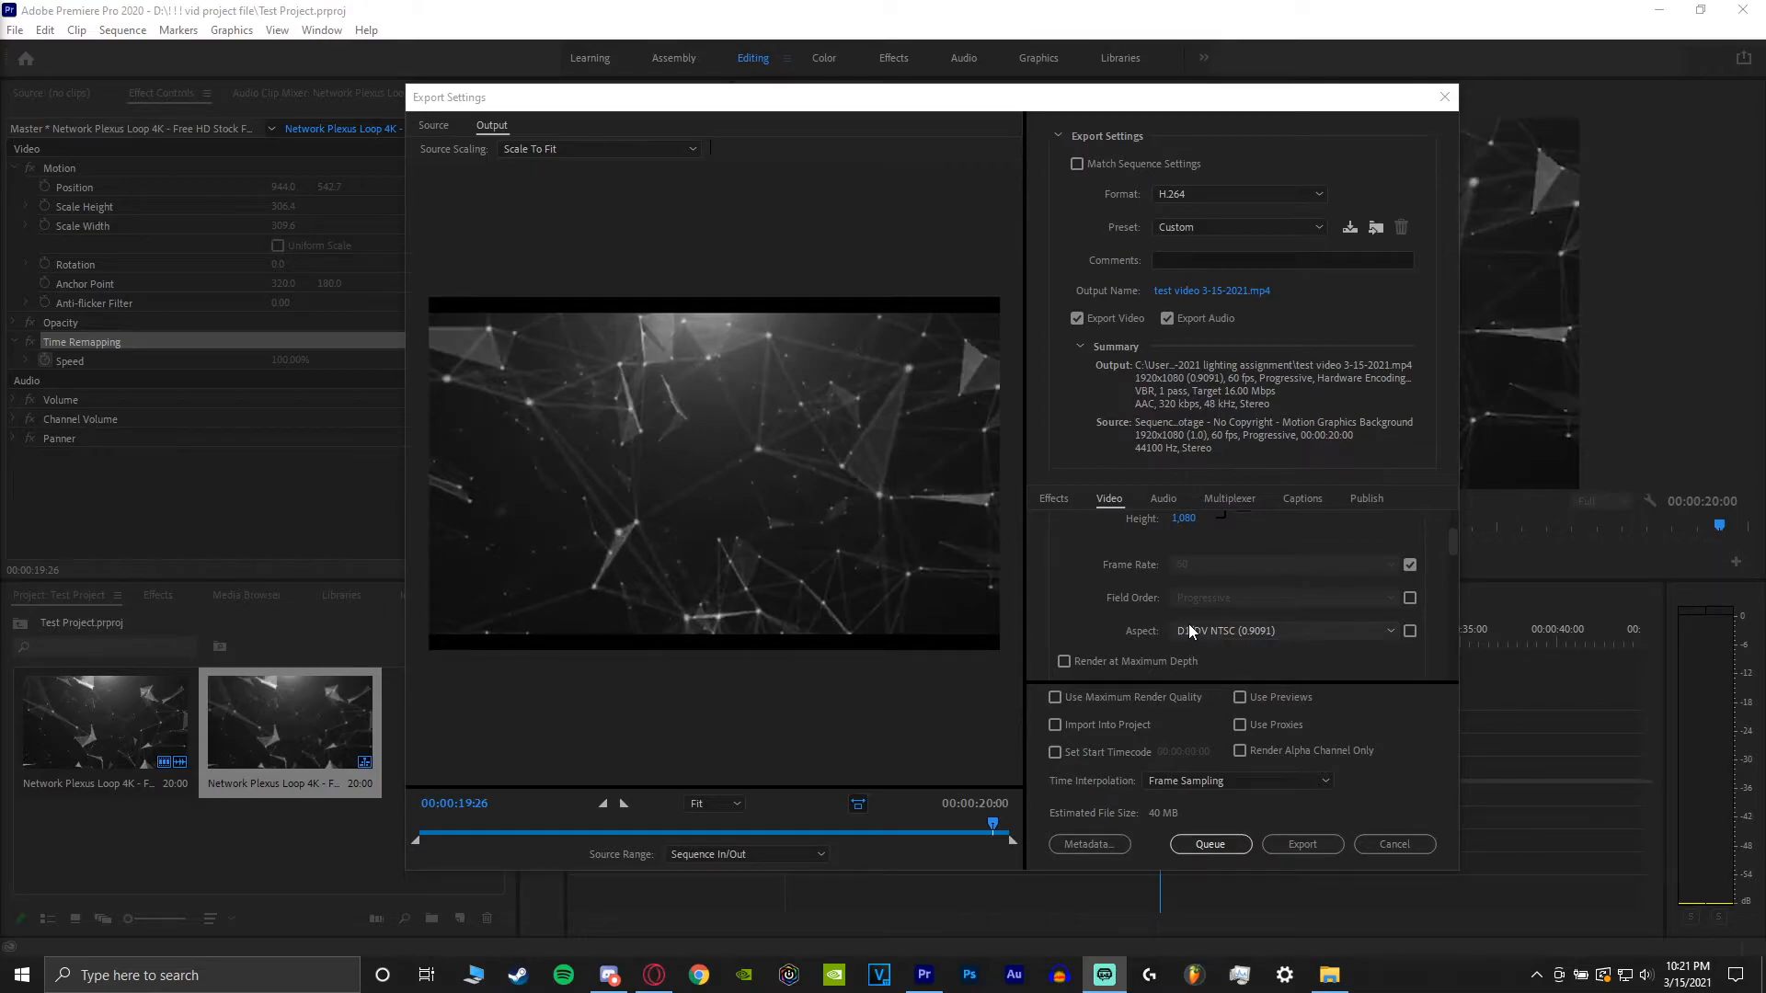
{"action": "scroll", "coordinate": [1197, 625], "scroll_direction": "up", "scroll_amount": 1}
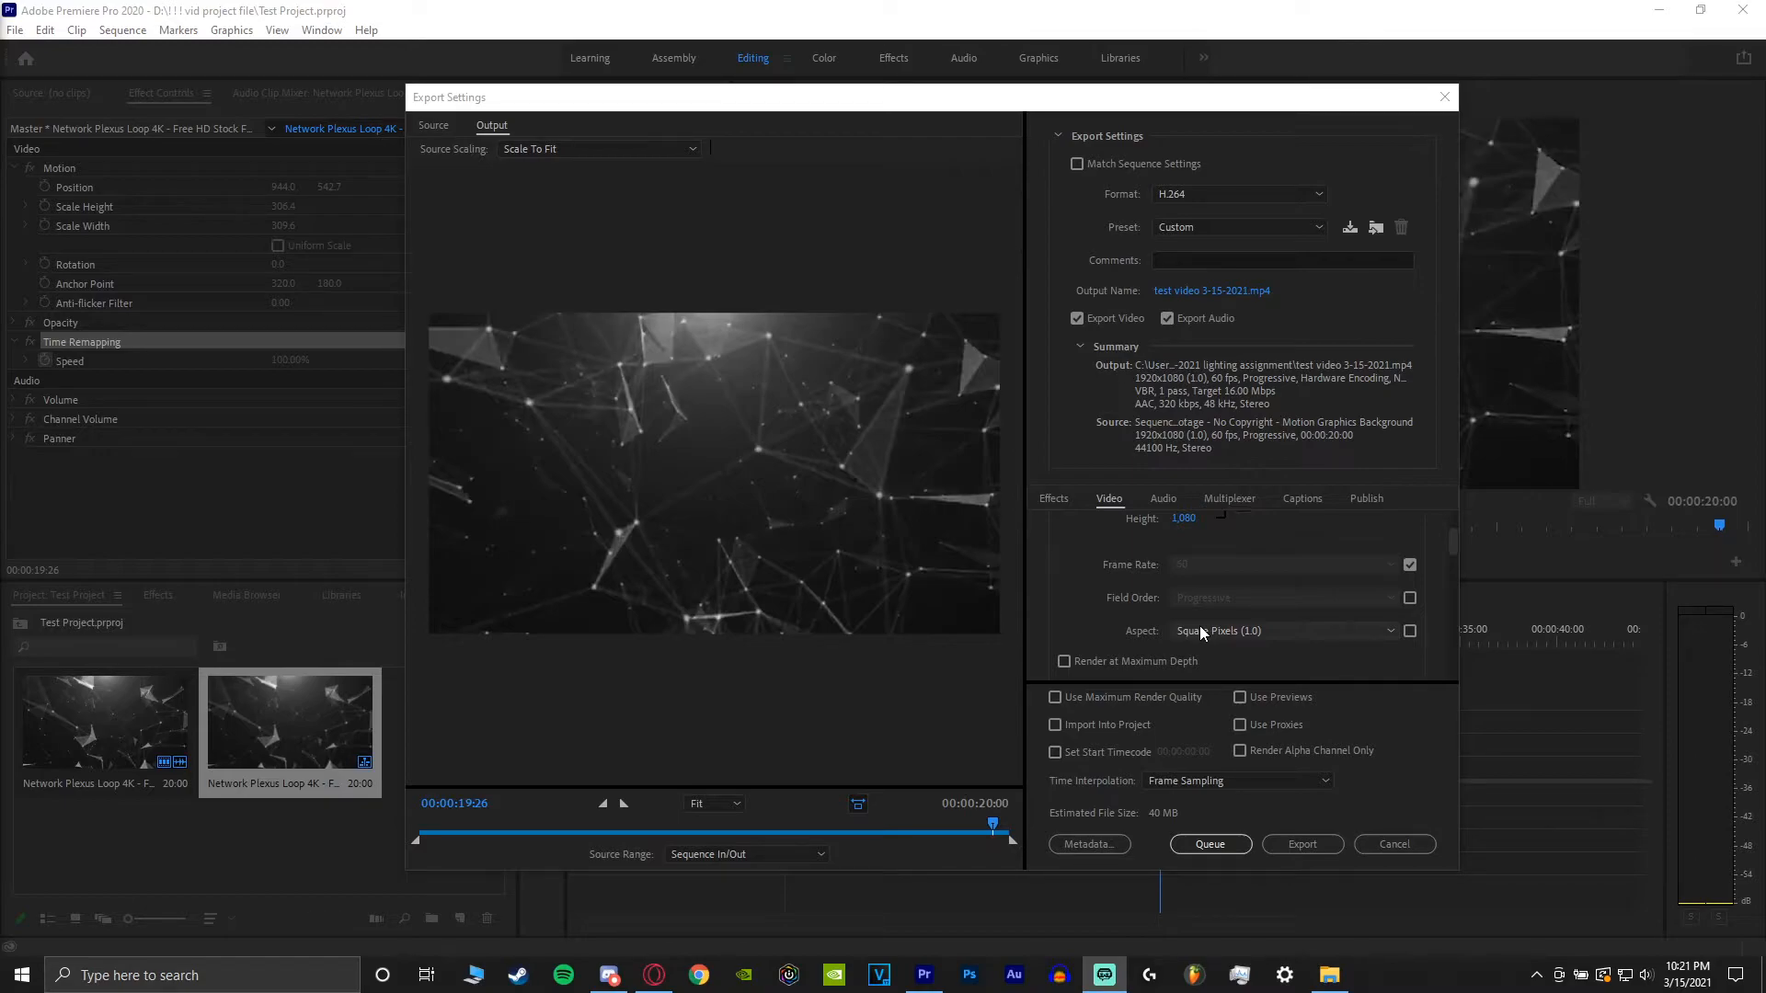
{"action": "scroll", "coordinate": [1095, 628], "scroll_direction": "down", "scroll_amount": 3}
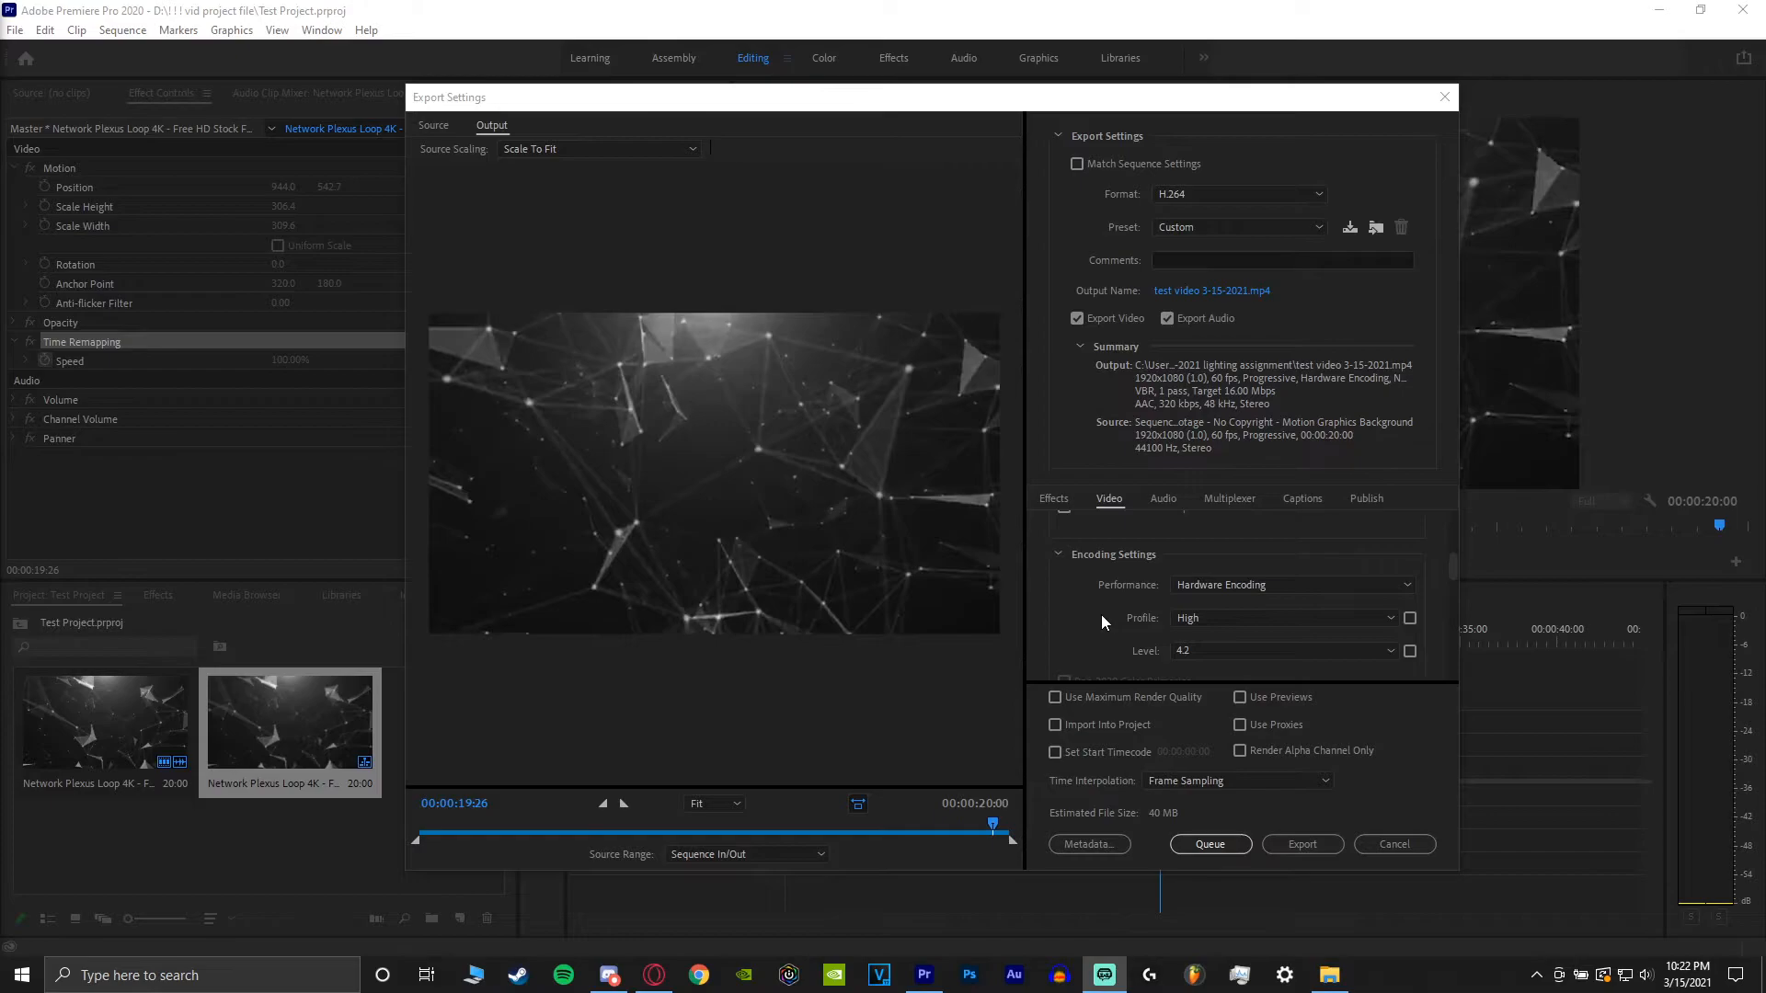
{"action": "scroll", "coordinate": [1101, 613], "scroll_direction": "down", "scroll_amount": 6}
{"action": "scroll", "coordinate": [1101, 612], "scroll_direction": "down", "scroll_amount": 3}
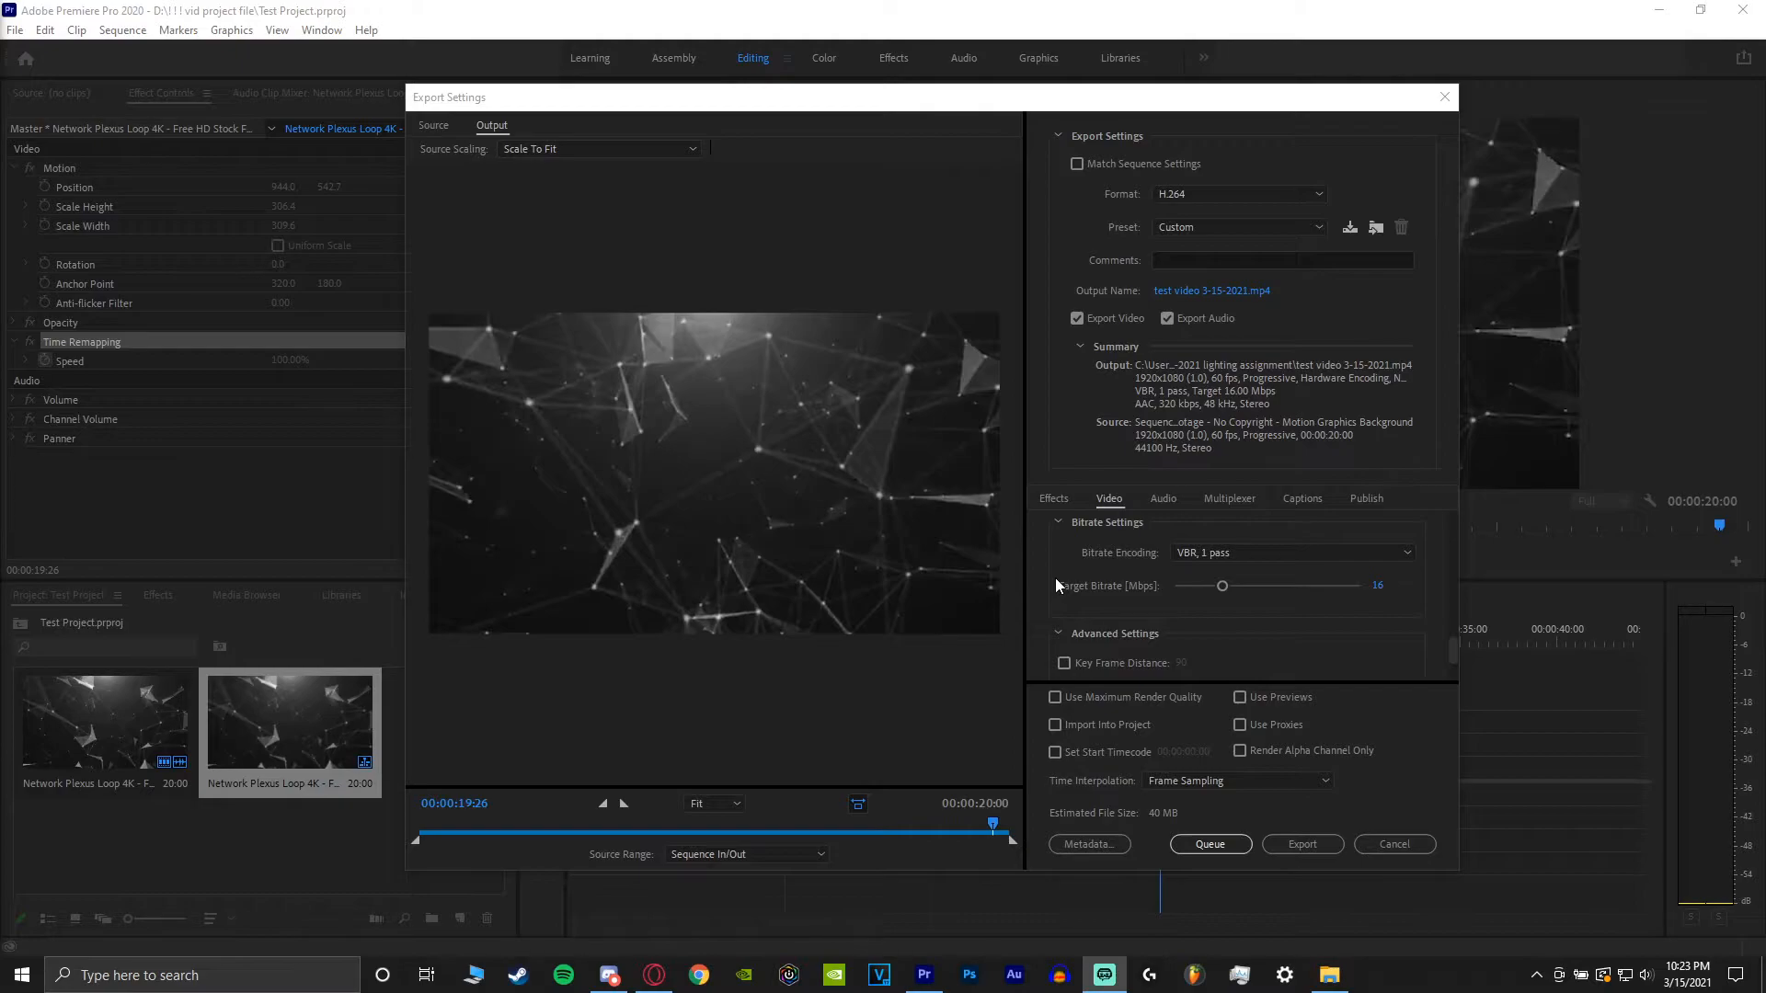
{"action": "left_click", "coordinate": [1188, 553]}
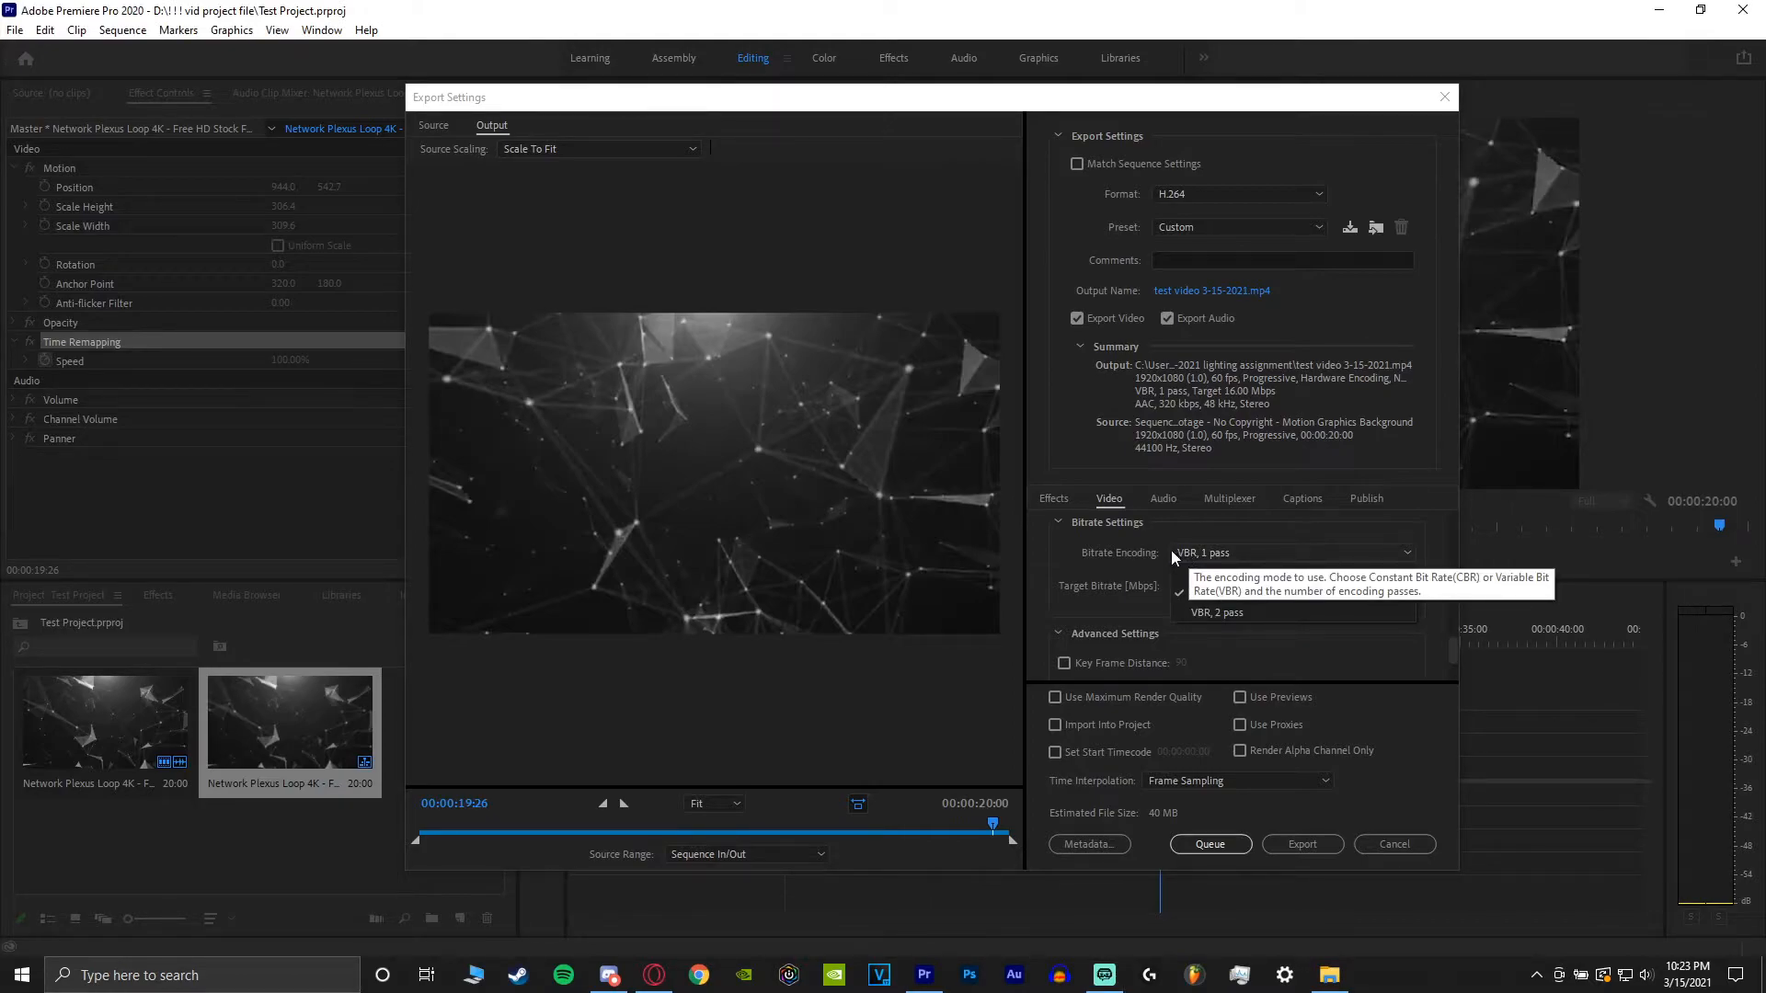
{"action": "left_click", "coordinate": [1212, 611]}
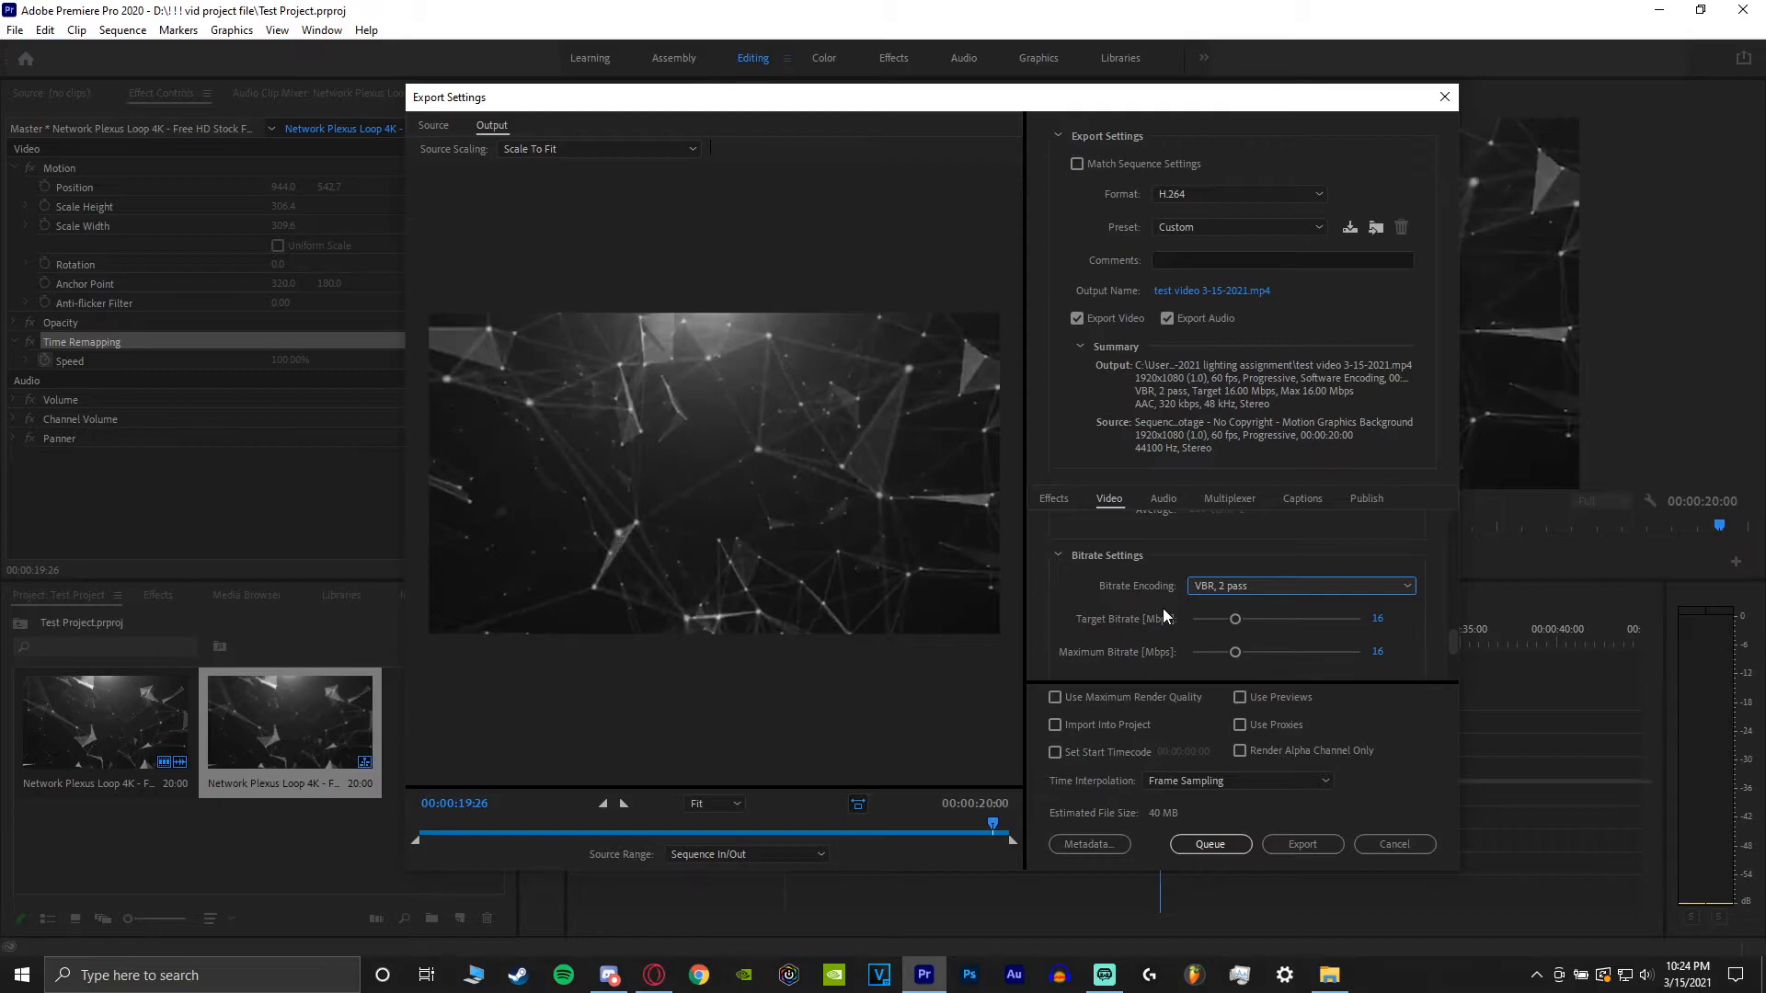
Set both the target bitrate and the maximum bitrate to 15 Mbps.
{"action": "left_click_drag", "start_coordinate": [1227, 621], "coordinate": [1225, 622]}
{"action": "left_click", "coordinate": [1385, 619]}
{"action": "type", "text": "15"}
{"action": "key", "text": "Return"}
{"action": "left_click", "coordinate": [1375, 651]}
{"action": "type", "text": "15"}
{"action": "key", "text": "Return"}
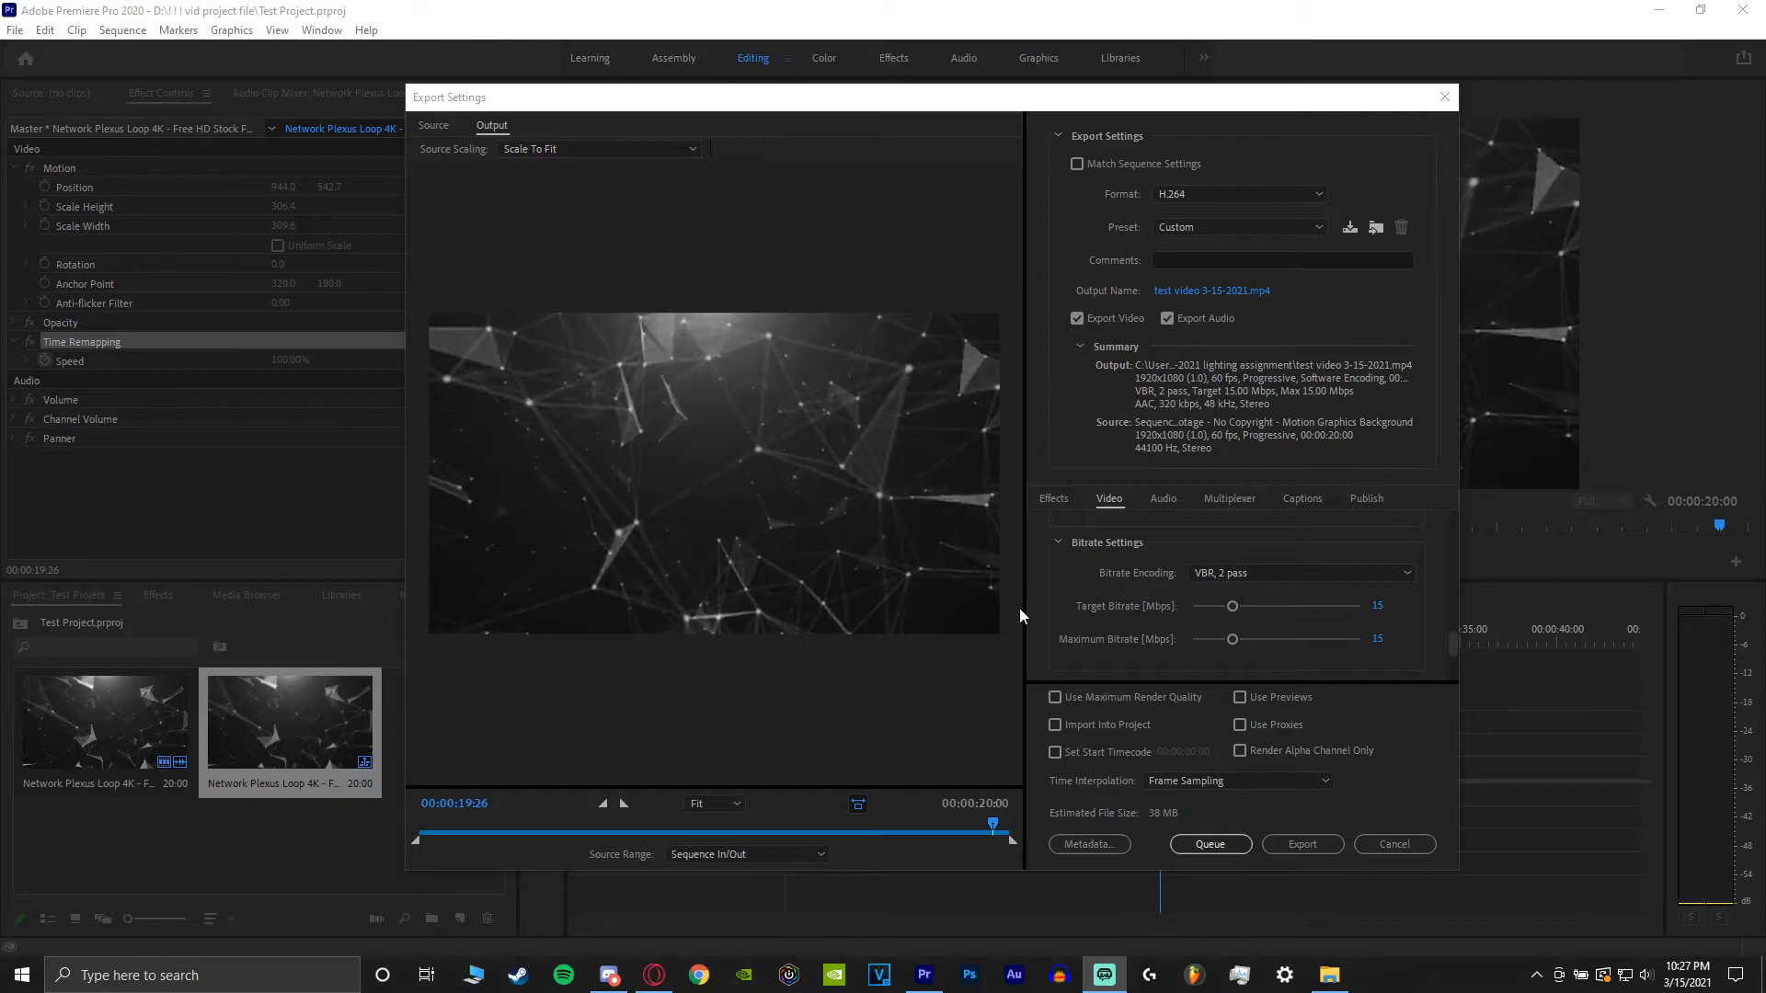
Review the audio export settings.
{"action": "left_click", "coordinate": [1160, 501]}
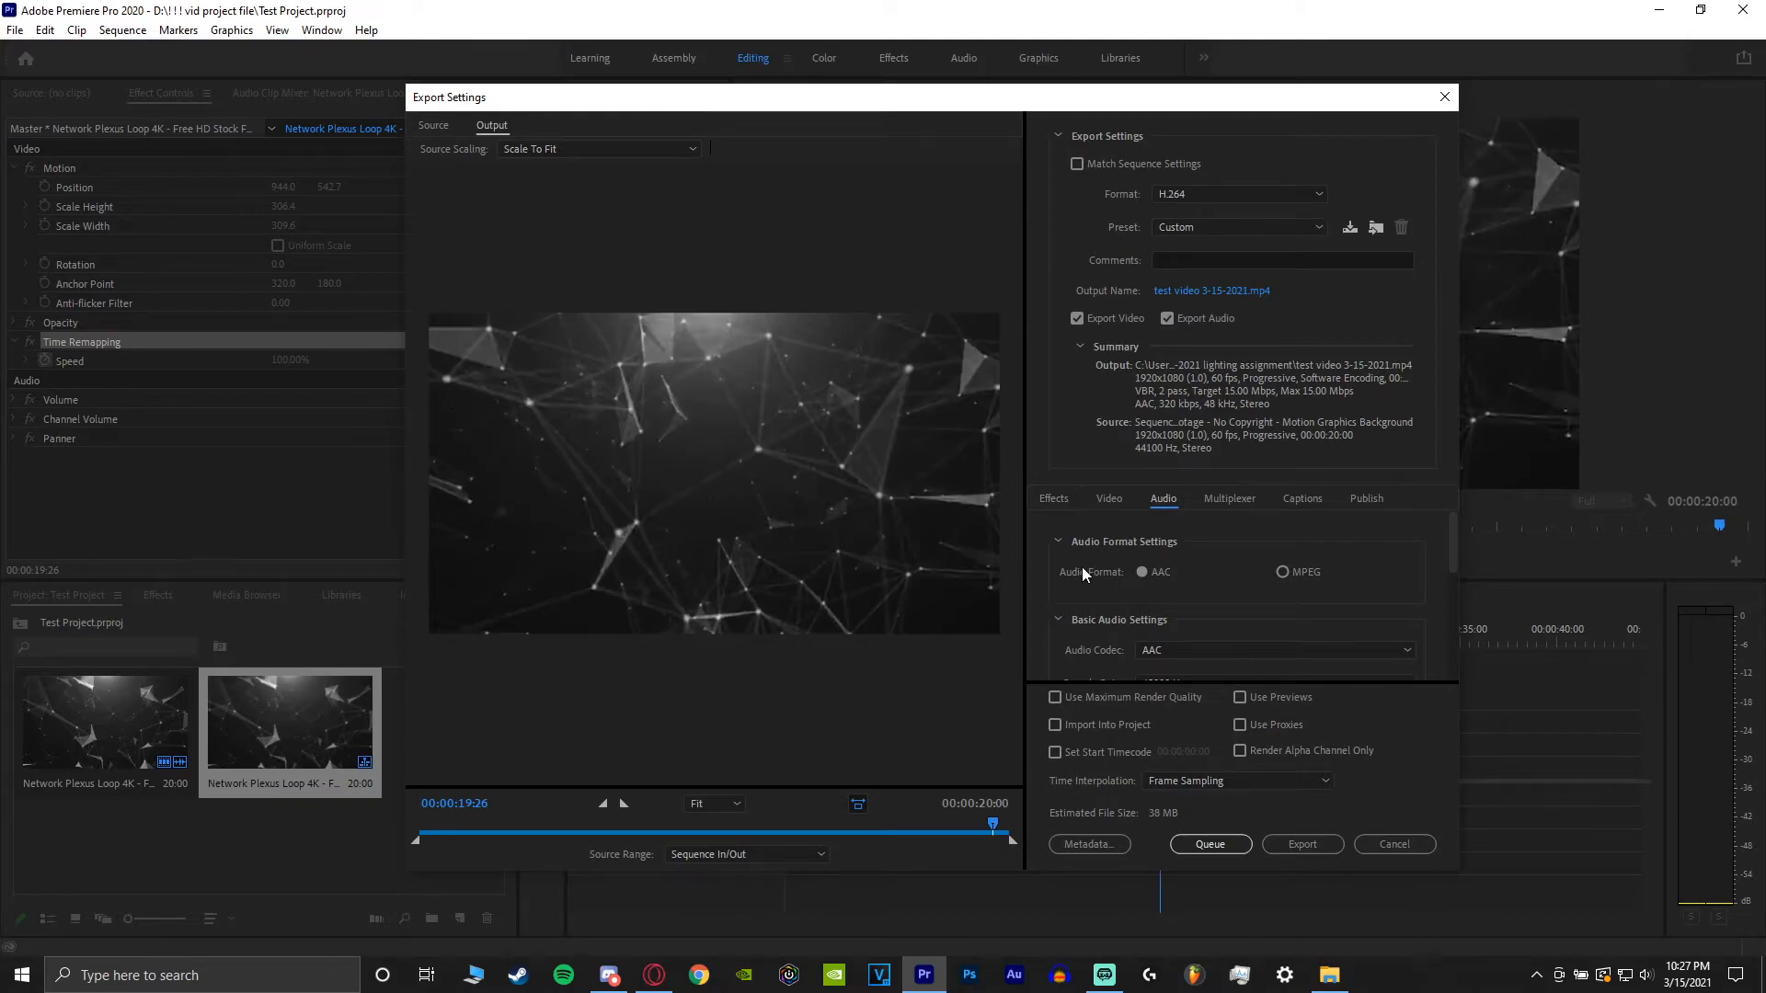
{"action": "scroll", "coordinate": [1082, 567], "scroll_direction": "down", "scroll_amount": 1}
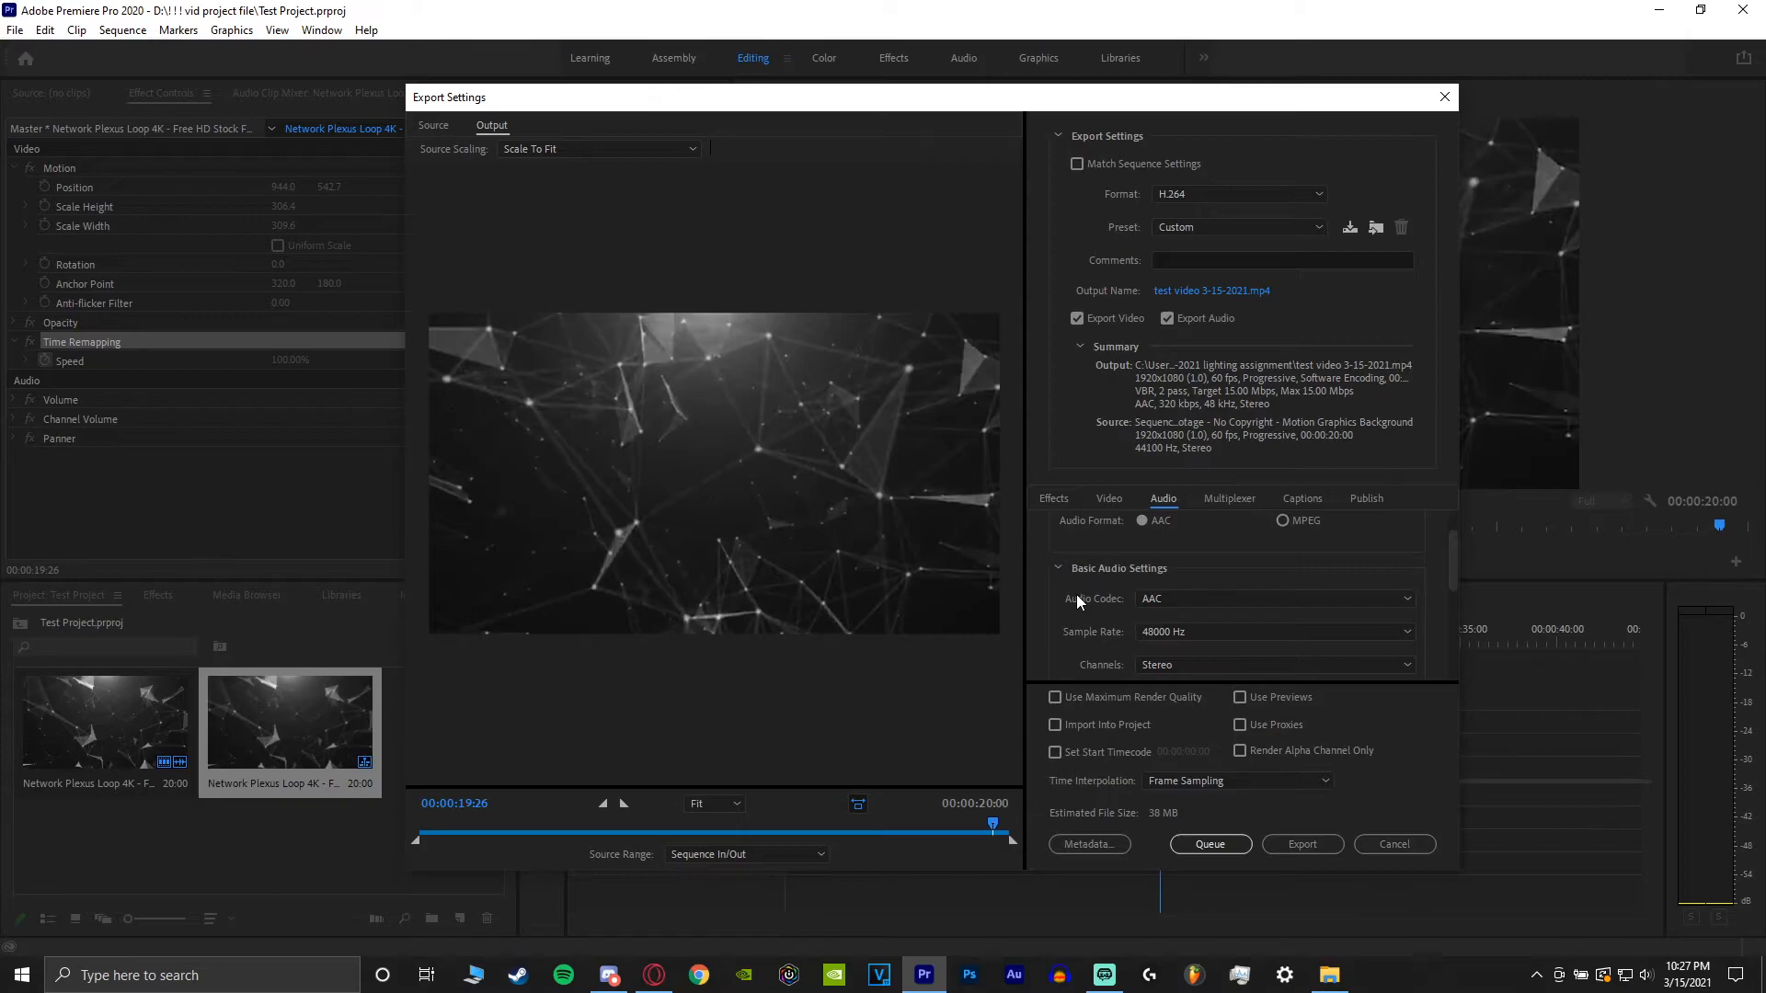
{"action": "scroll", "coordinate": [1076, 594], "scroll_direction": "down", "scroll_amount": 1}
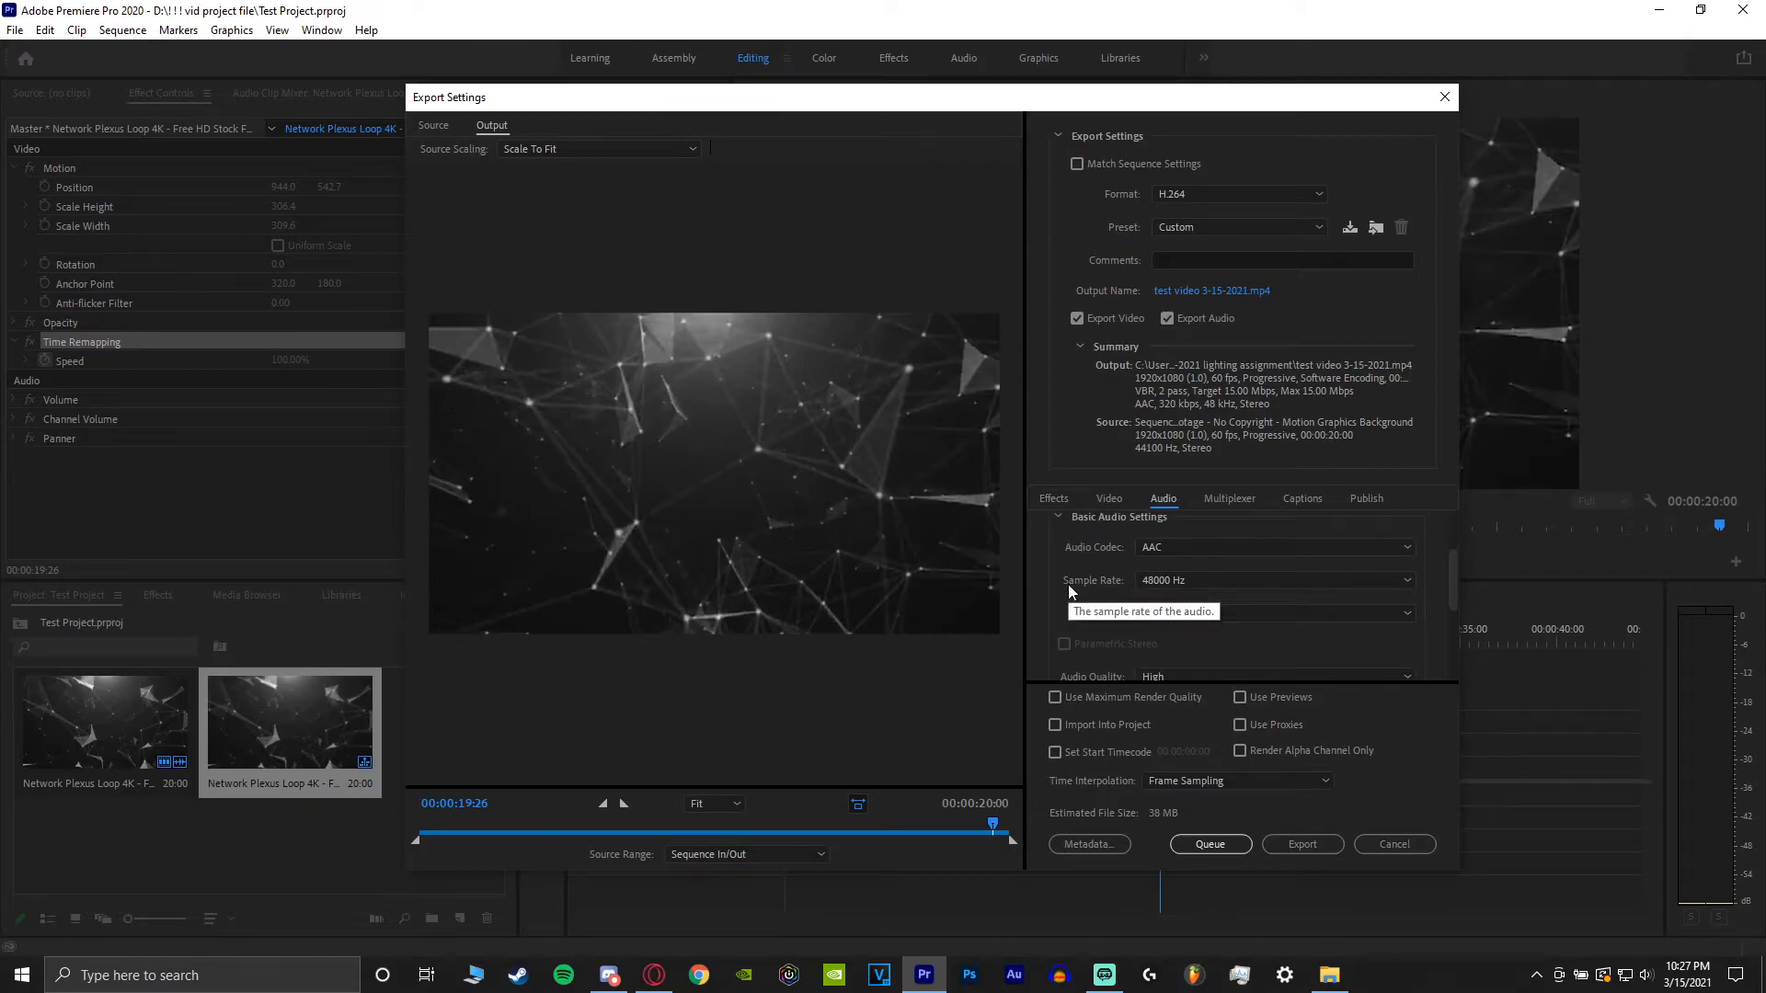
{"action": "scroll", "coordinate": [1068, 590], "scroll_direction": "down", "scroll_amount": 1}
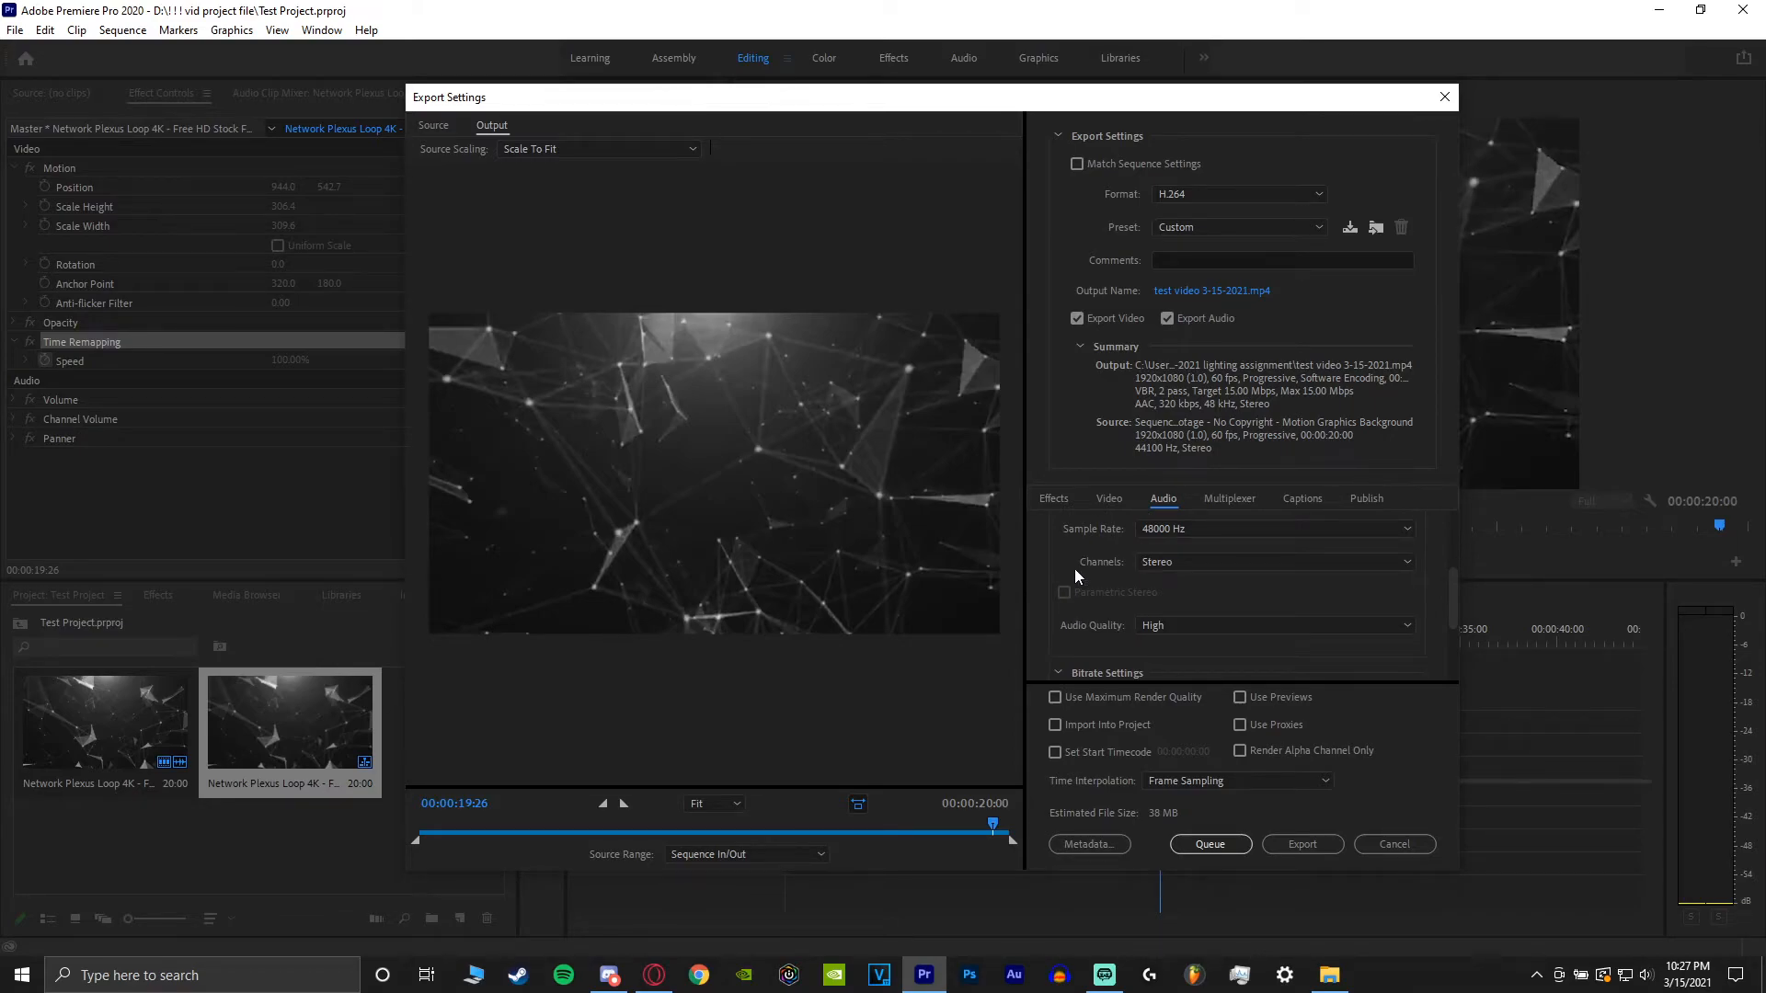
{"action": "scroll", "coordinate": [1073, 569], "scroll_direction": "down", "scroll_amount": 1}
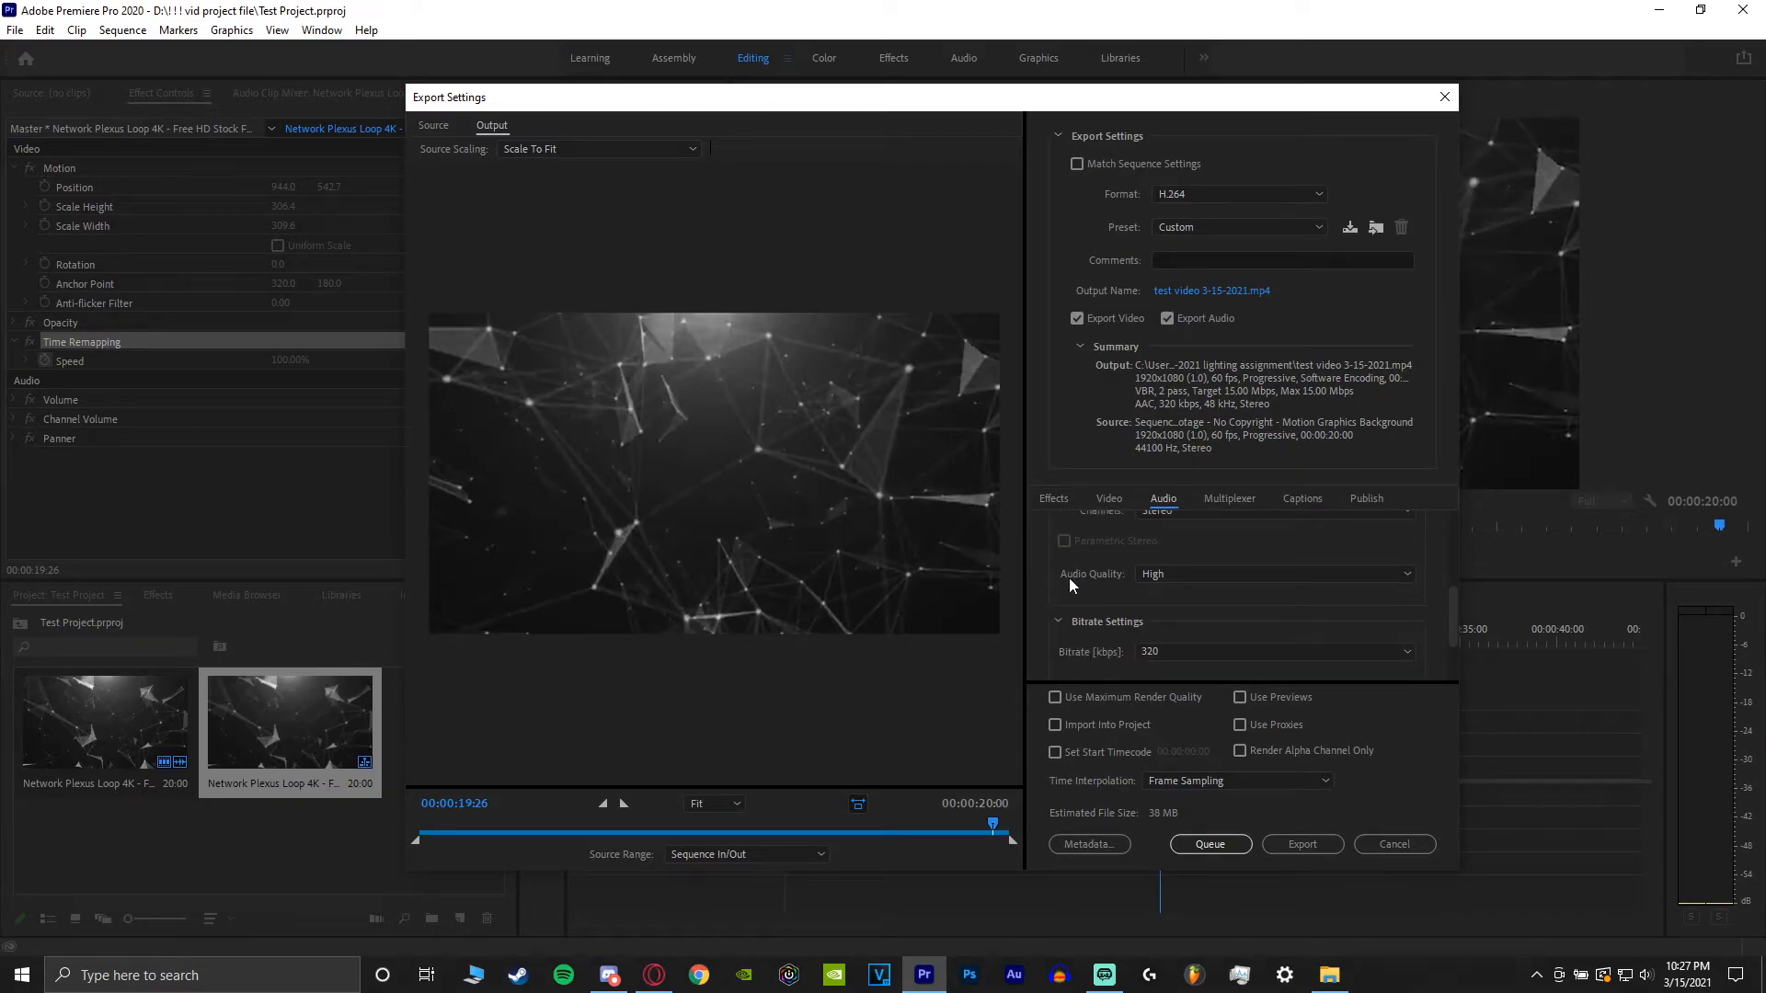
{"action": "scroll", "coordinate": [1069, 578], "scroll_direction": "down", "scroll_amount": 1}
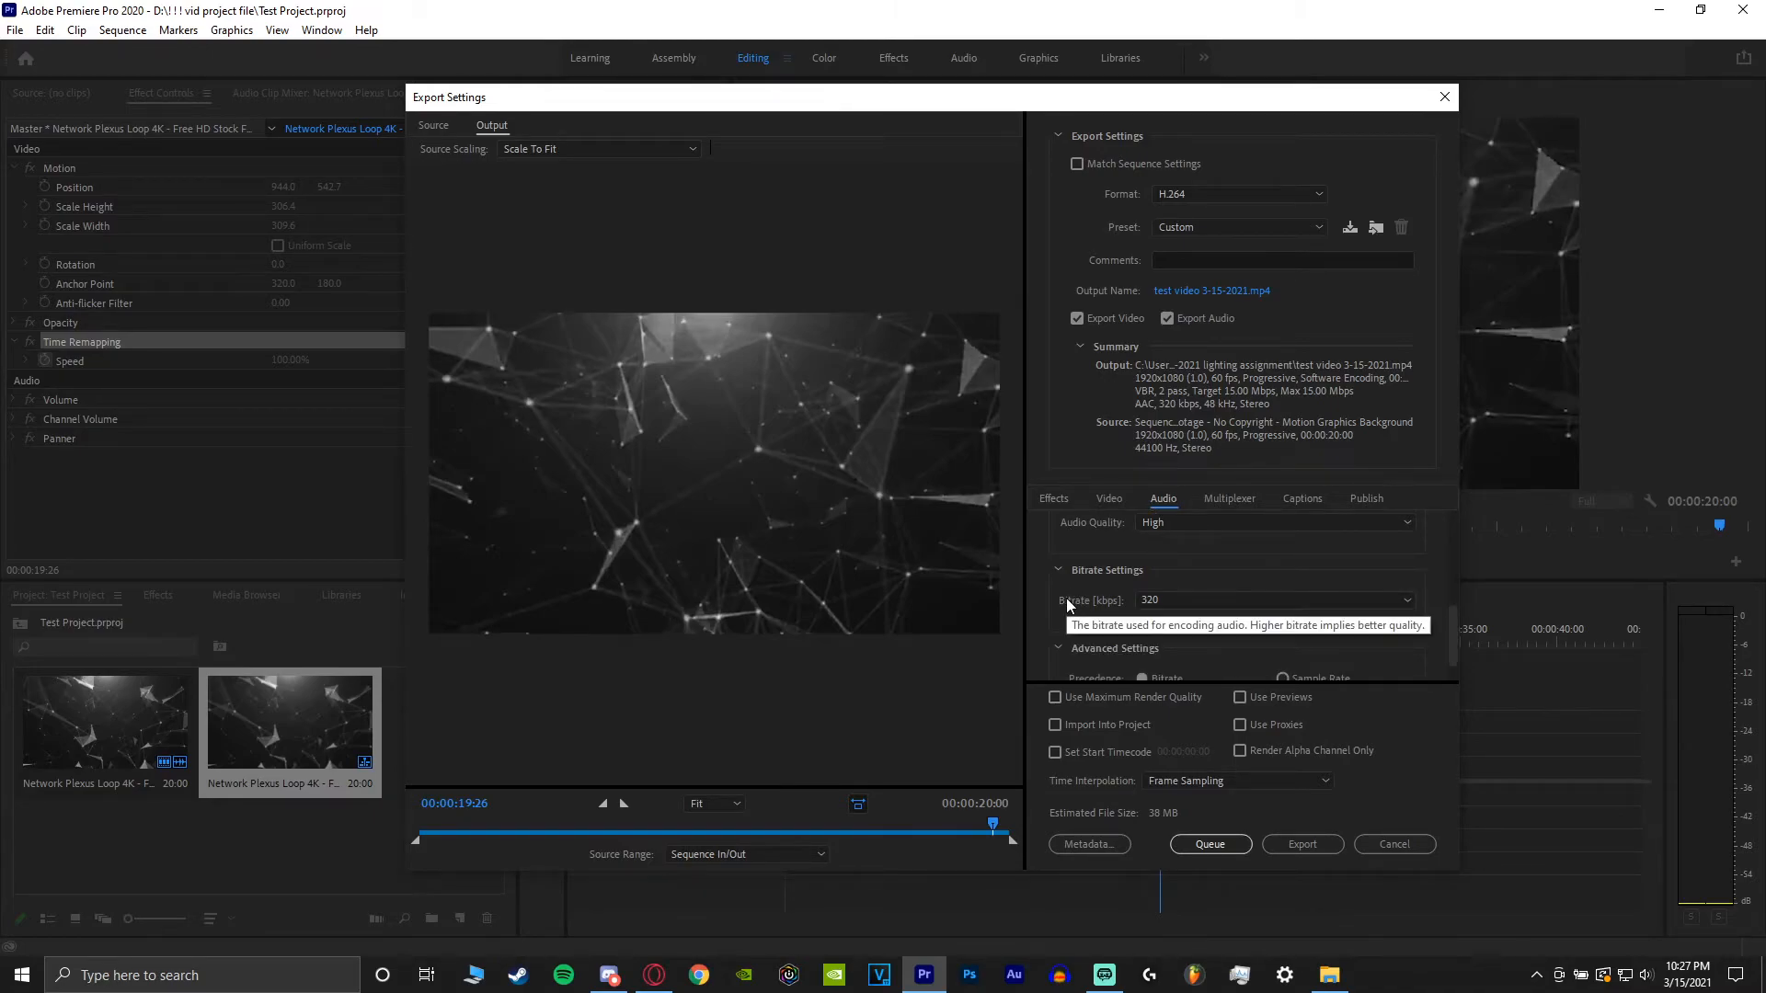
{"action": "scroll", "coordinate": [1069, 605], "scroll_direction": "down", "scroll_amount": 1}
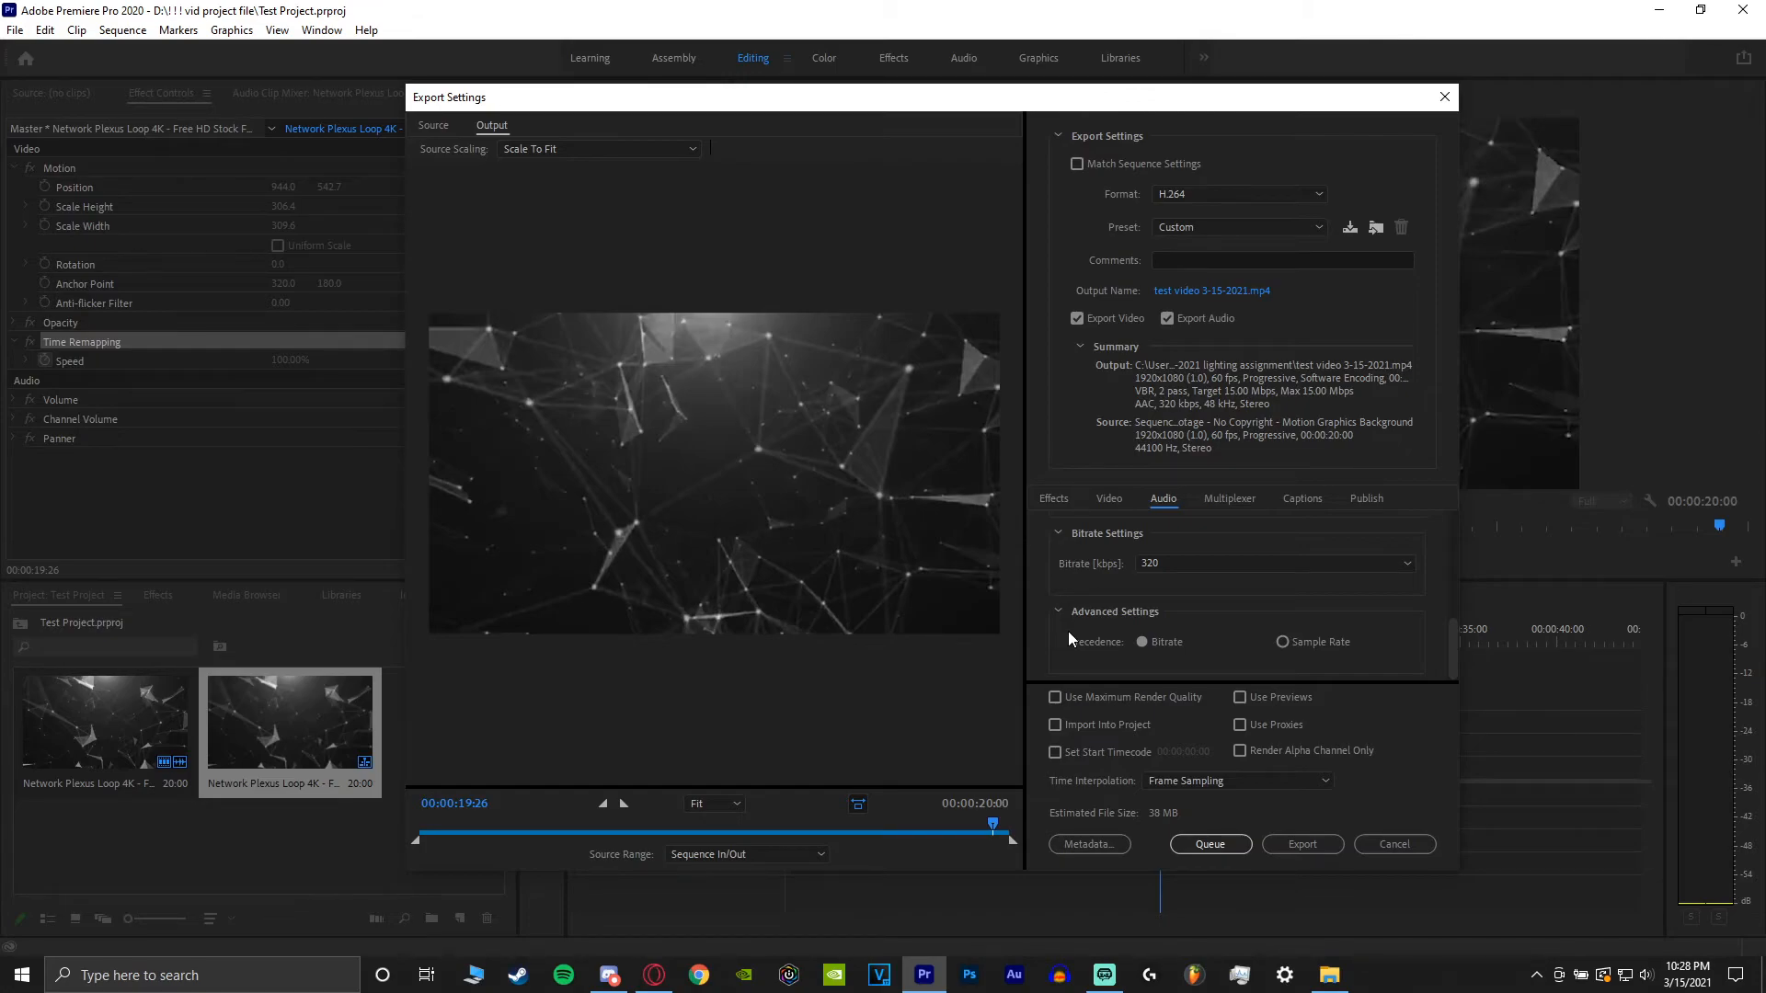
Enable Use Maximum Render Quality and start the export.
{"action": "left_click", "coordinate": [1058, 696]}
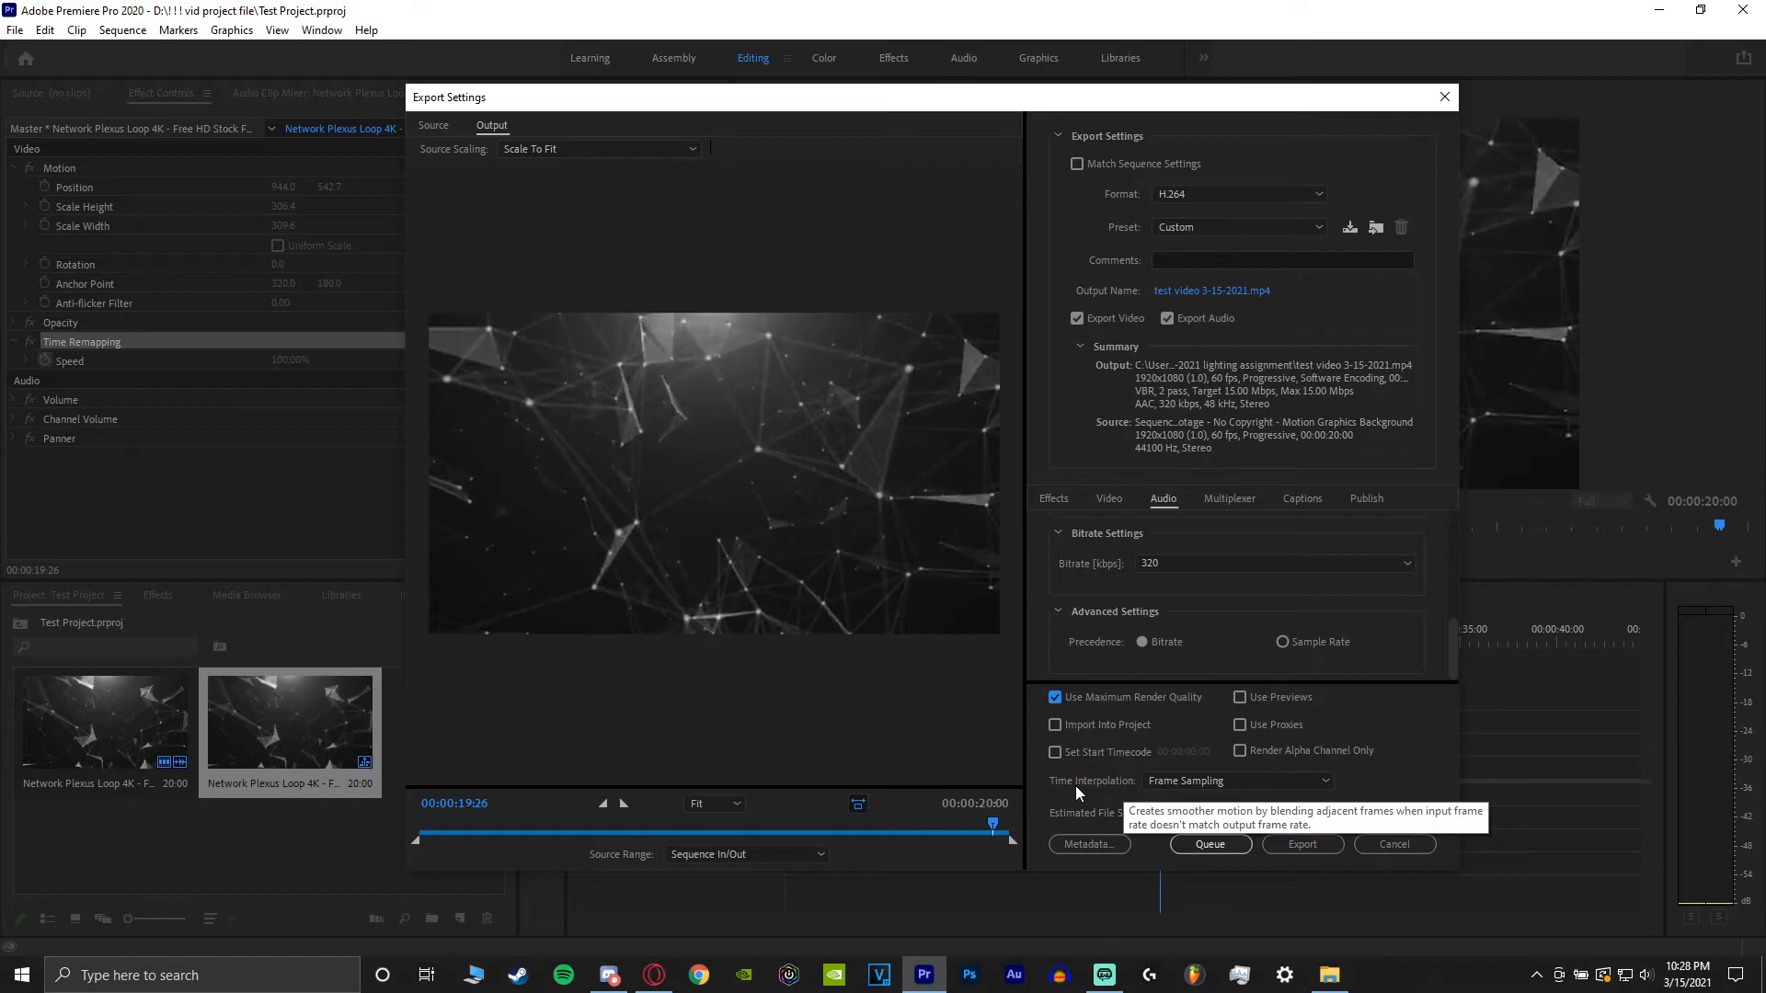
{"action": "left_click", "coordinate": [1306, 842]}
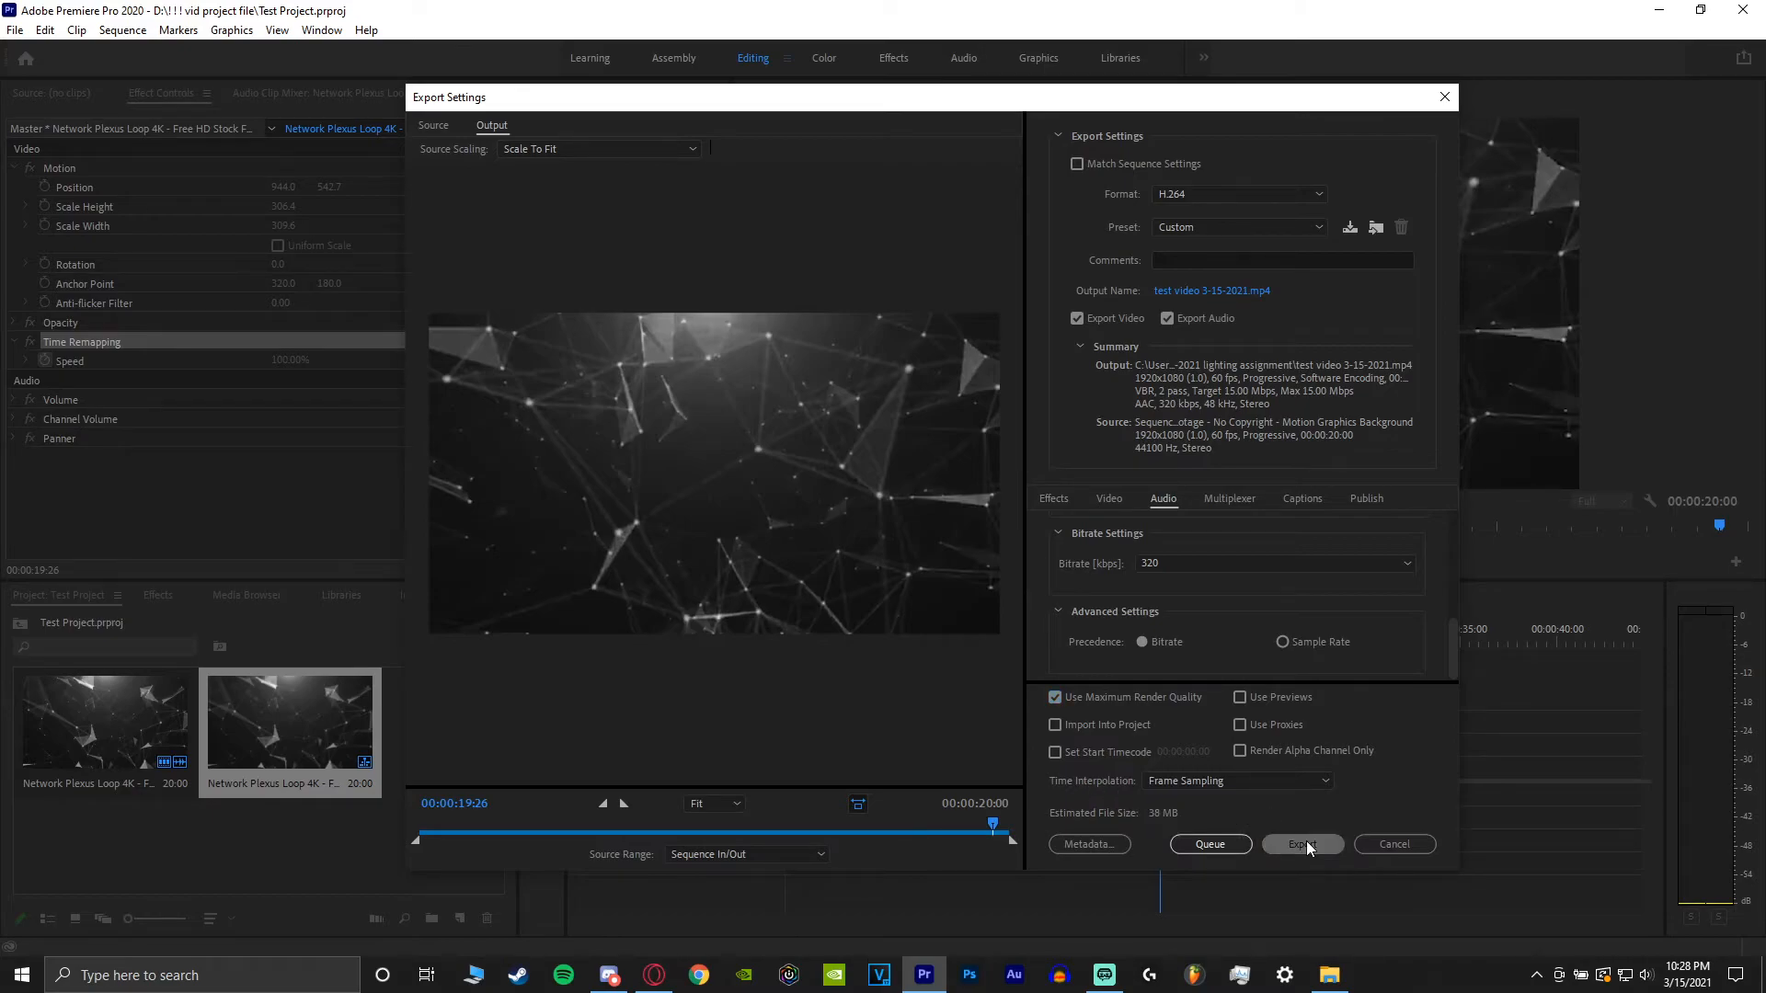